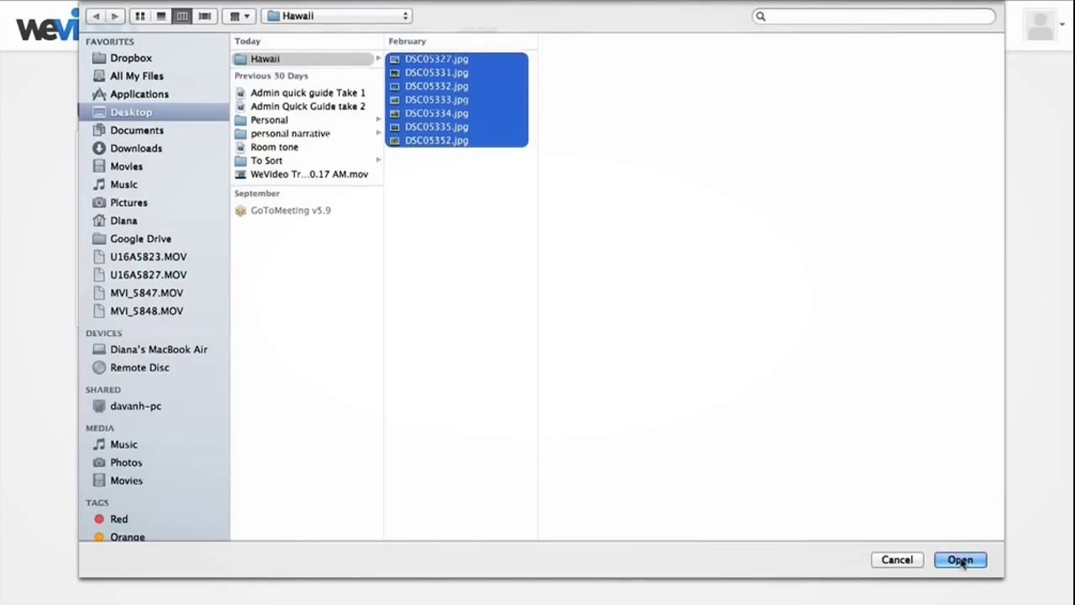
Upload the seven selected photos from the Hawaii folder and create a new project named "Hawaii 2013".
{"action": "left_click", "coordinate": [960, 558]}
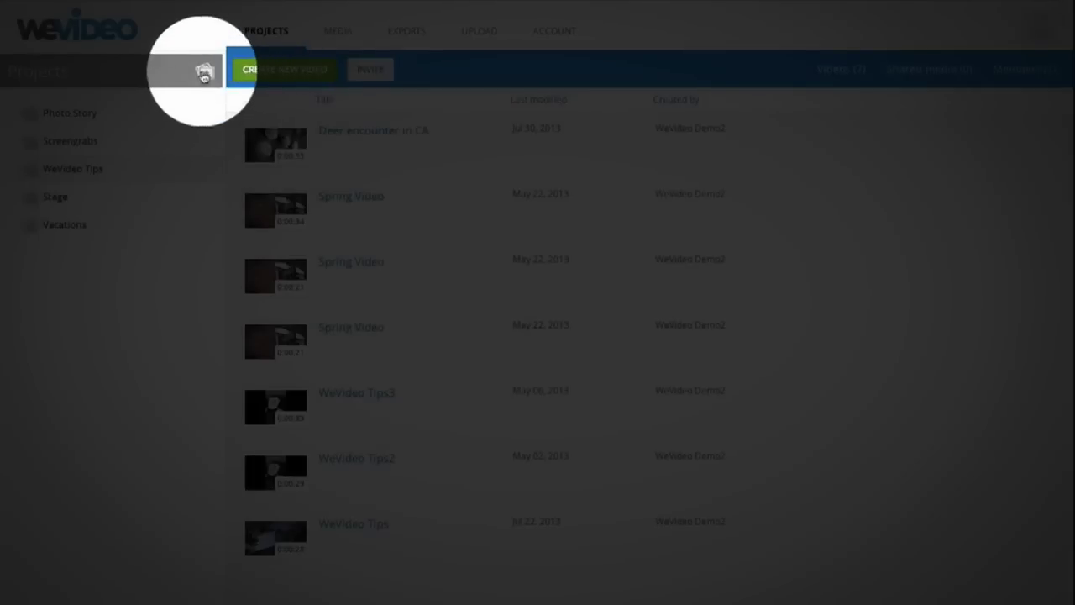
{"action": "left_click", "coordinate": [204, 73]}
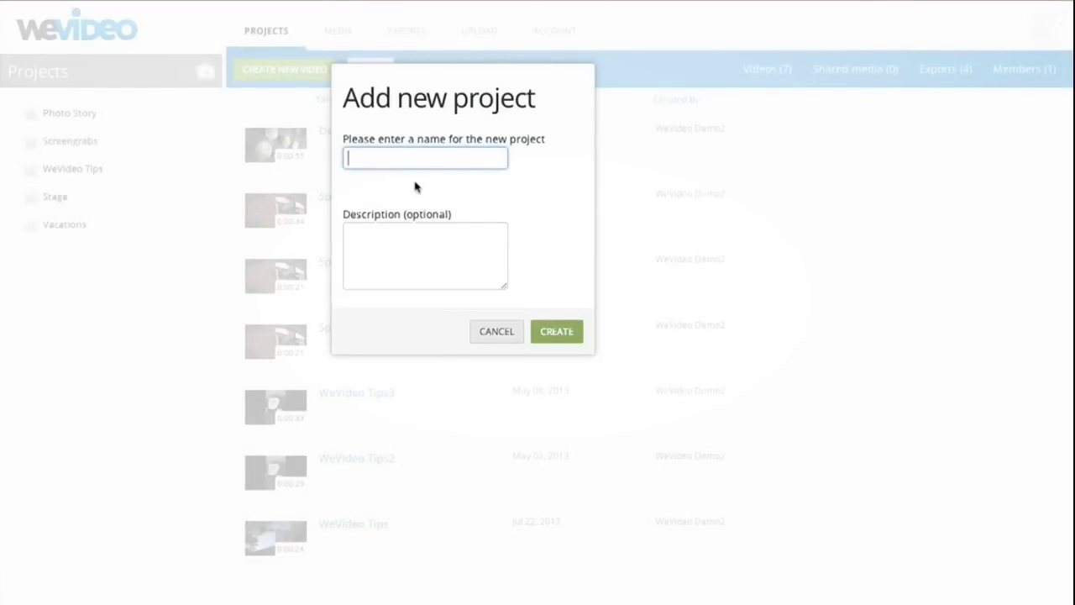
{"action": "type", "text": "Hawaii 2013"}
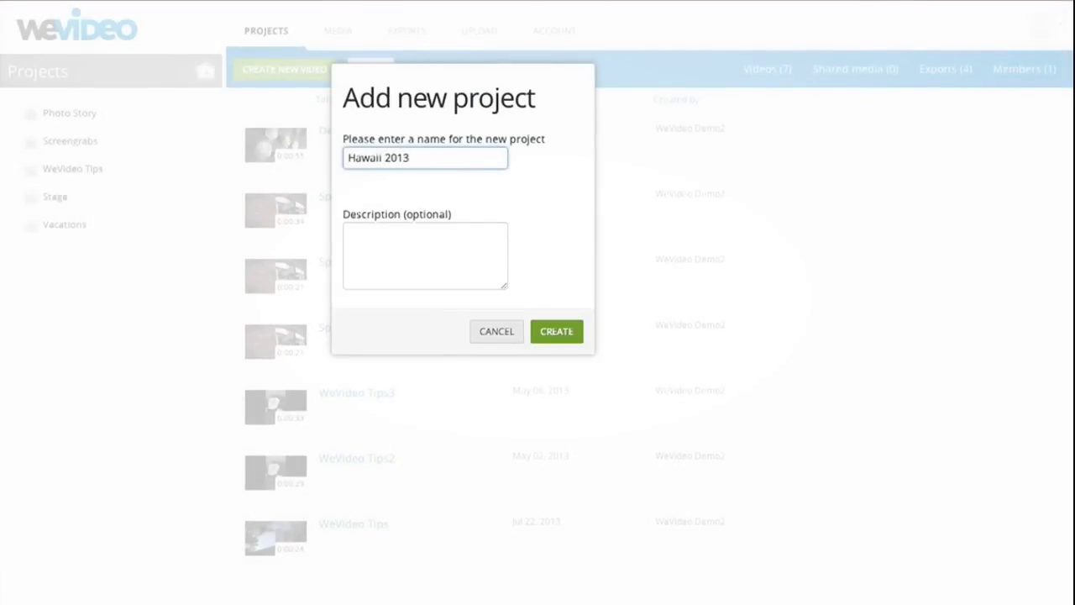
{"action": "key", "text": "Return"}
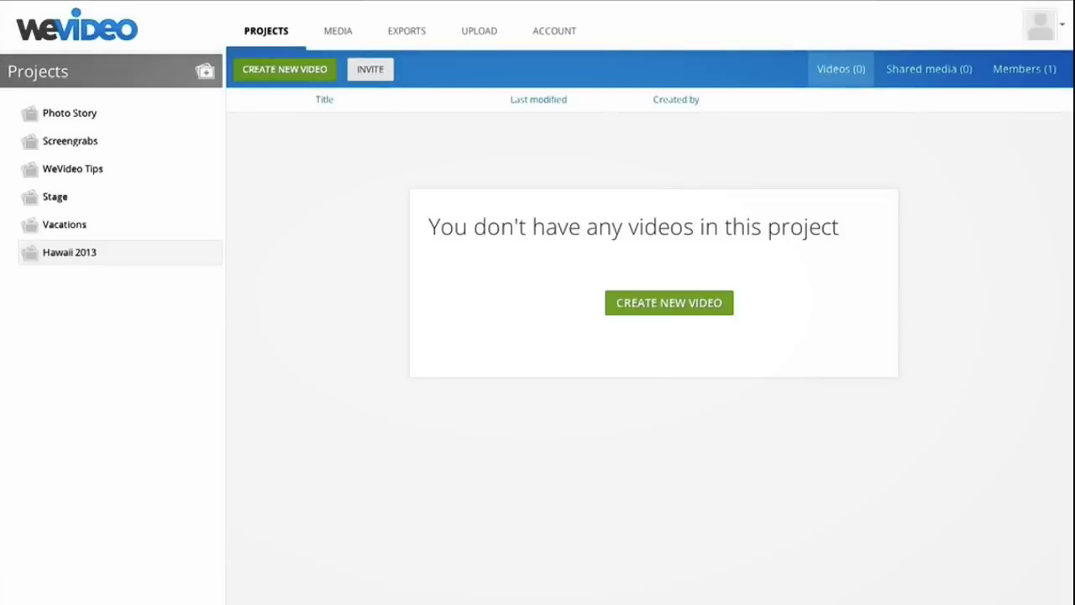
Create a new video in the Hawaii 2013 project and name it "Hawaii 2013".
{"action": "left_click", "coordinate": [669, 304]}
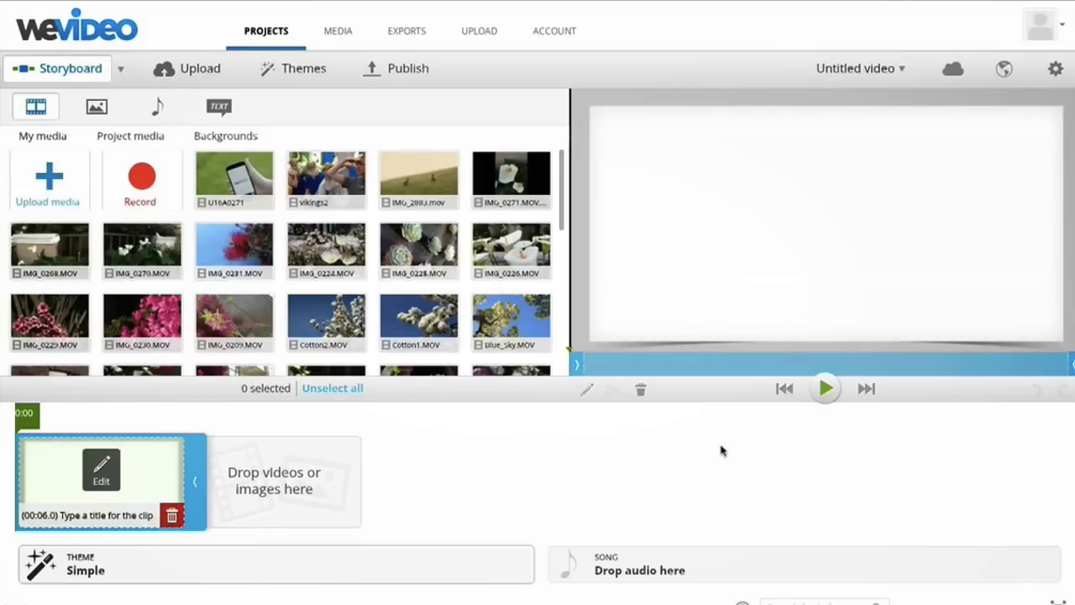
{"action": "left_click", "coordinate": [864, 70]}
{"action": "type", "text": "H"}
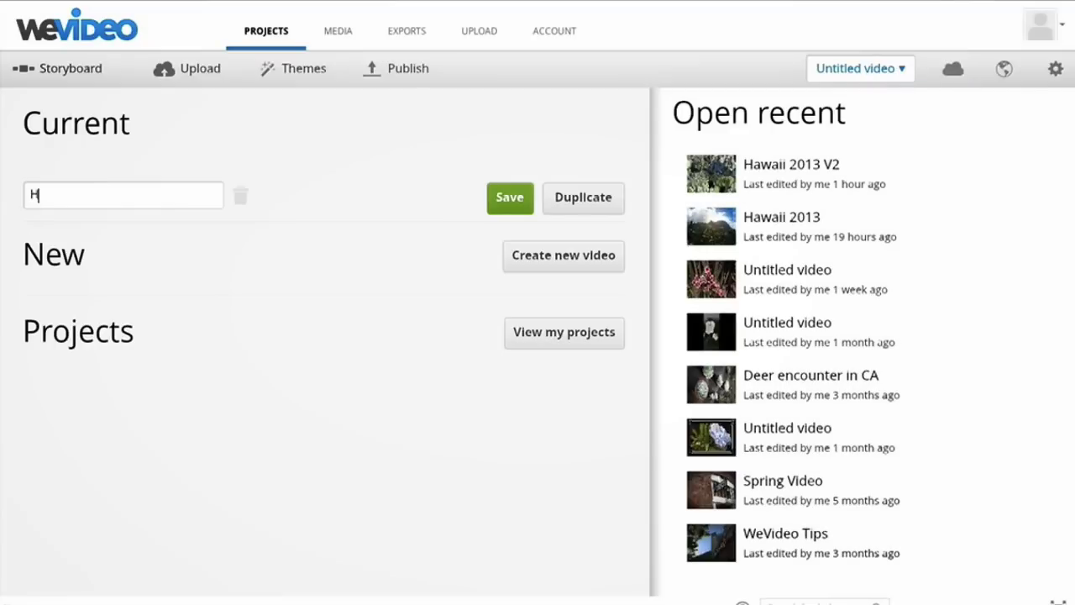
{"action": "type", "text": "awaii 2013"}
{"action": "key", "text": "Return"}
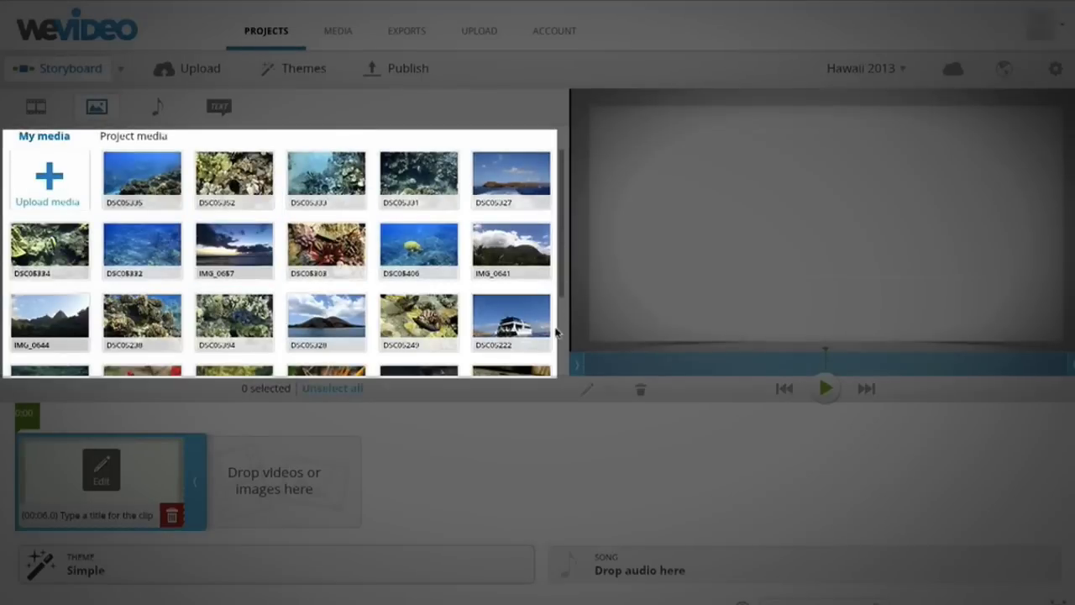
{"action": "mouse_move", "coordinate": [408, 263]}
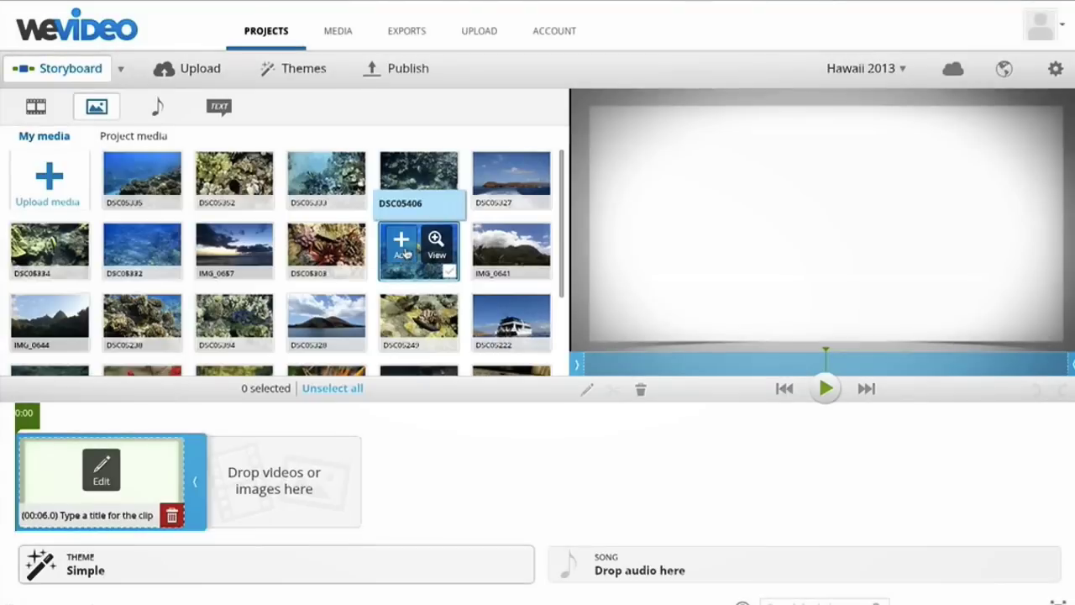
{"action": "left_click", "coordinate": [400, 243]}
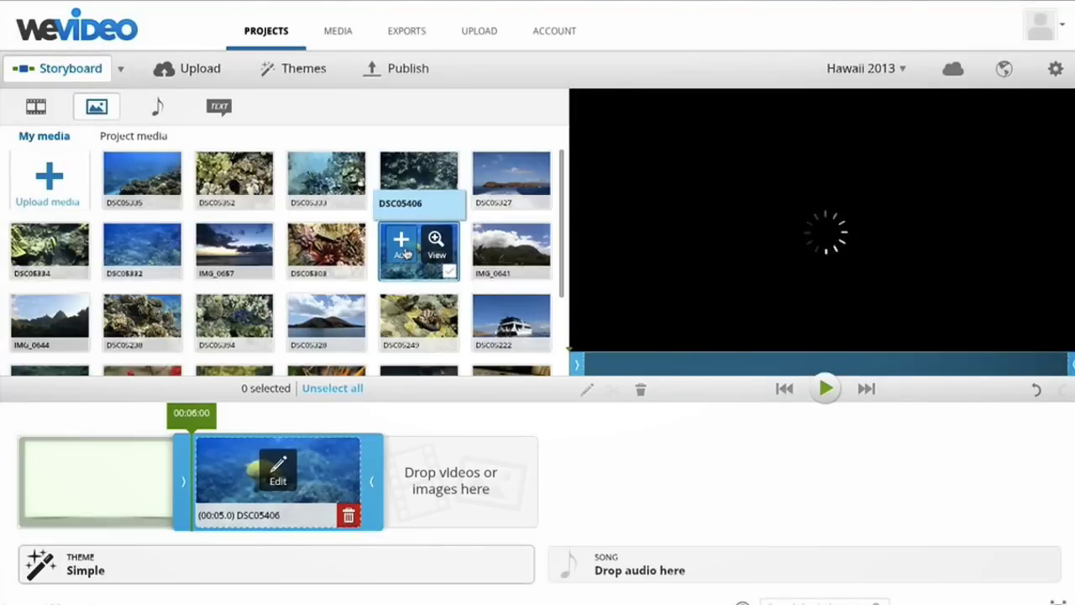
{"action": "left_click_drag", "start_coordinate": [405, 271], "coordinate": [430, 508]}
{"action": "left_click", "coordinate": [525, 515]}
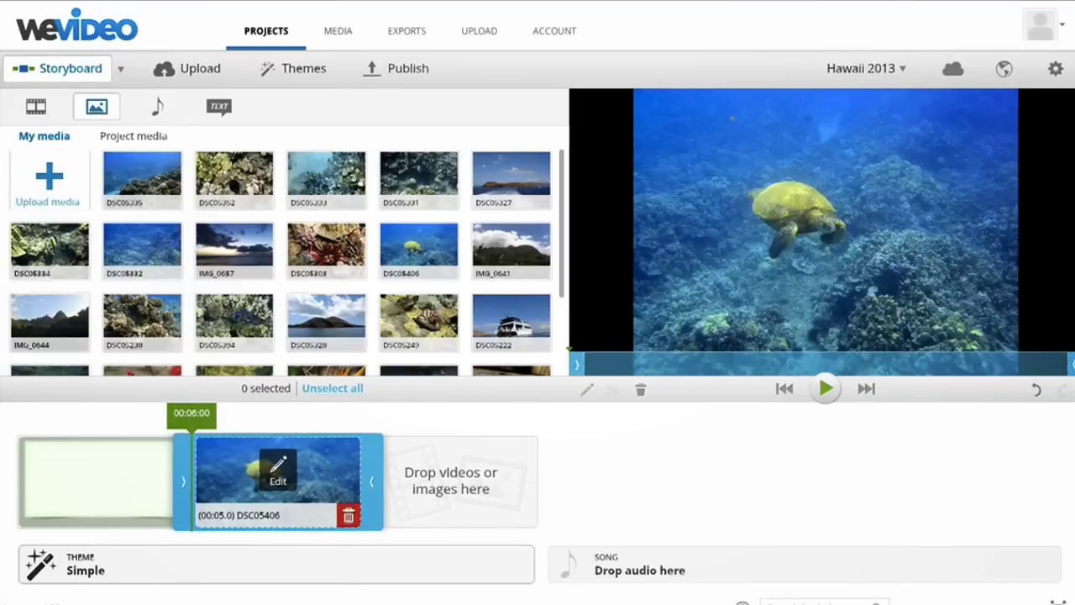
{"action": "left_click", "coordinate": [348, 515]}
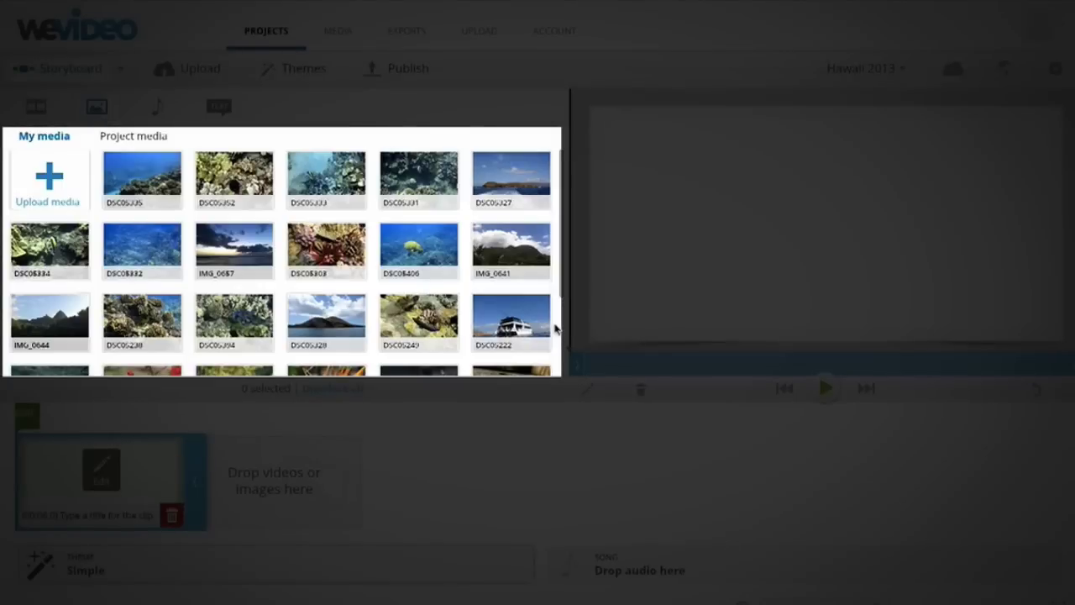
Add the first 17 photos in My media to the storyboard at 8 seconds each, with the Ken Burns effect applied to all.
{"action": "left_click_drag", "start_coordinate": [554, 329], "coordinate": [64, 196]}
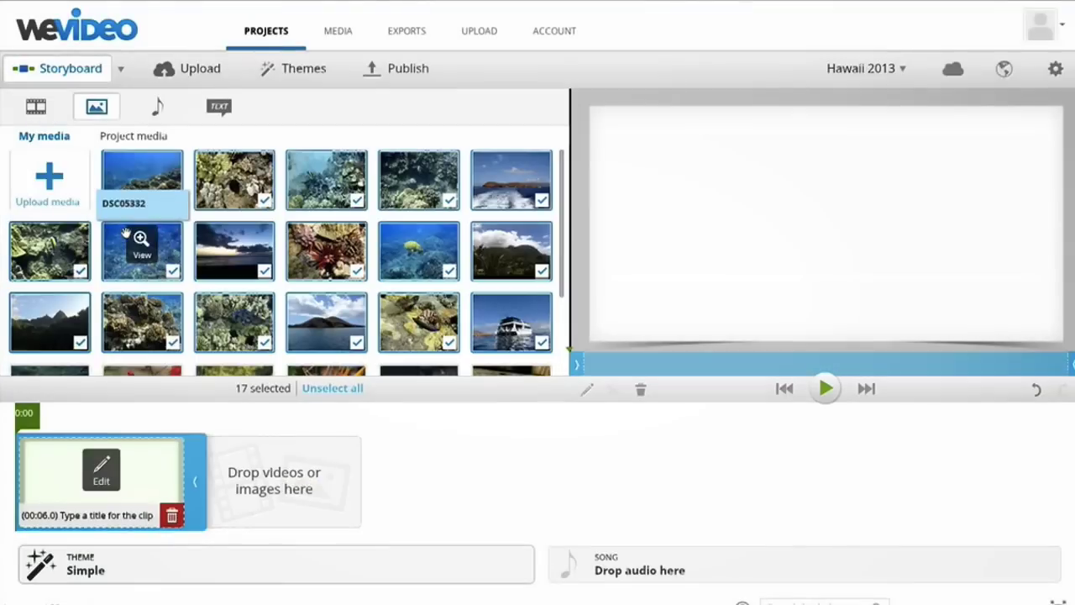
{"action": "left_click_drag", "start_coordinate": [128, 233], "coordinate": [262, 489]}
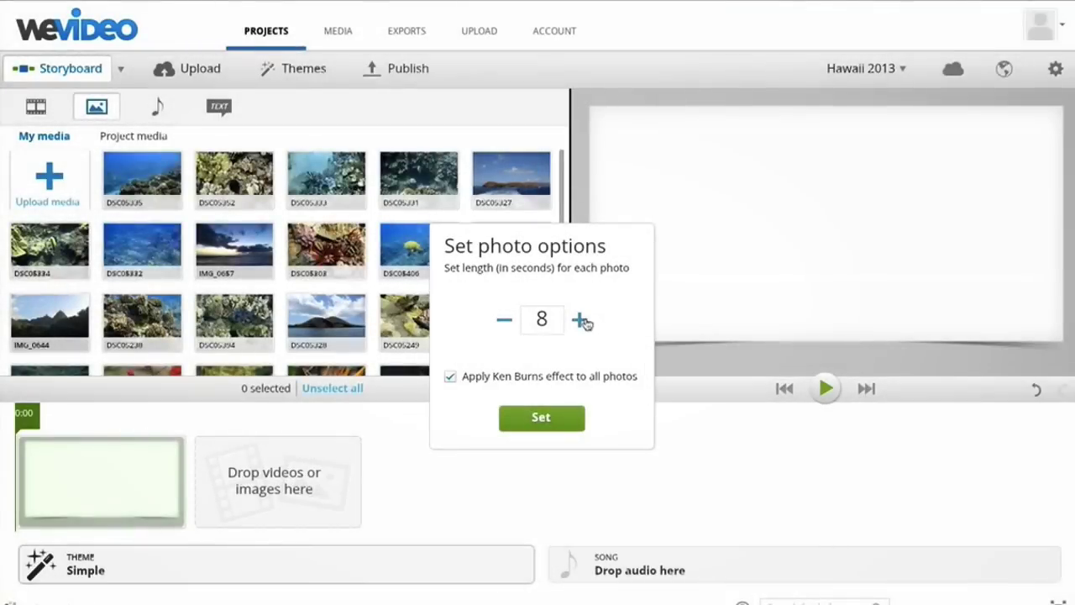
{"action": "left_click", "coordinate": [542, 424]}
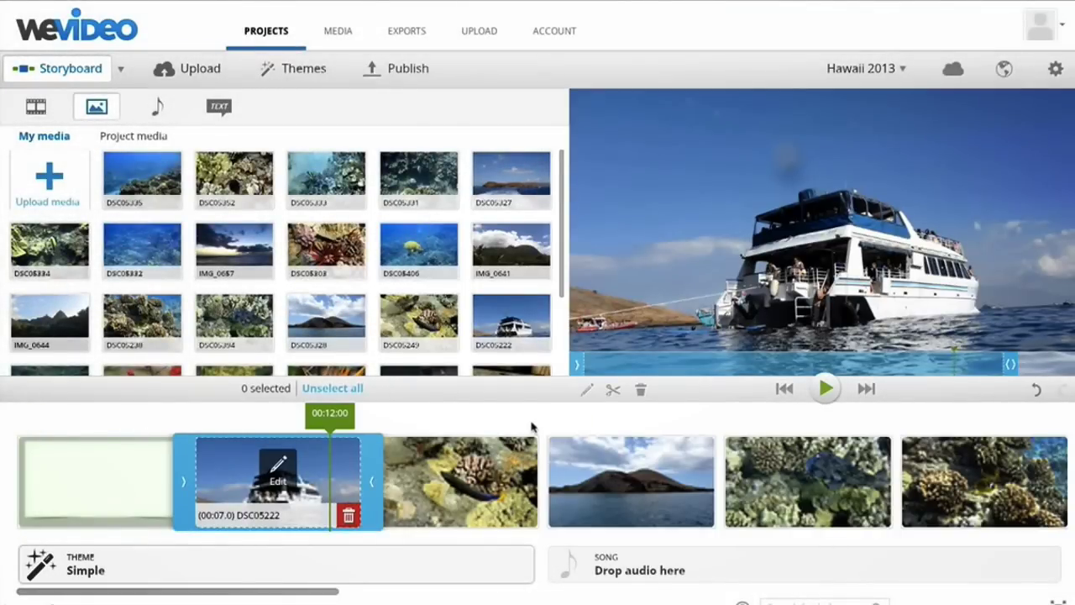
Move island photo DSC05328 ahead of the boat photo and insert snorkeler photo DSC05395 right after the boat in the storyboard.
{"action": "left_click_drag", "start_coordinate": [592, 484], "coordinate": [215, 470]}
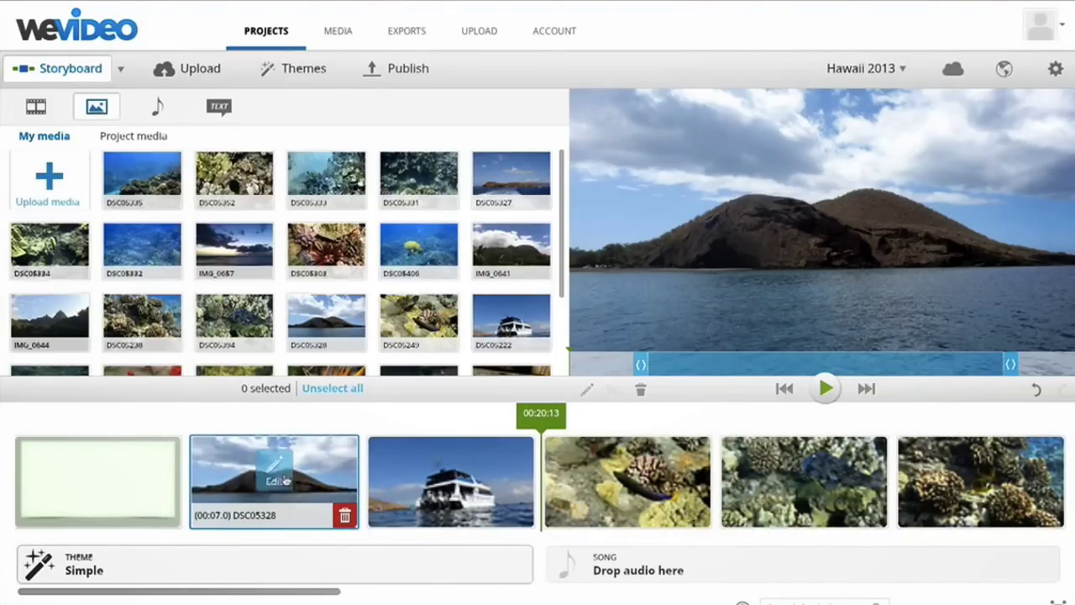
{"action": "left_click", "coordinate": [398, 462]}
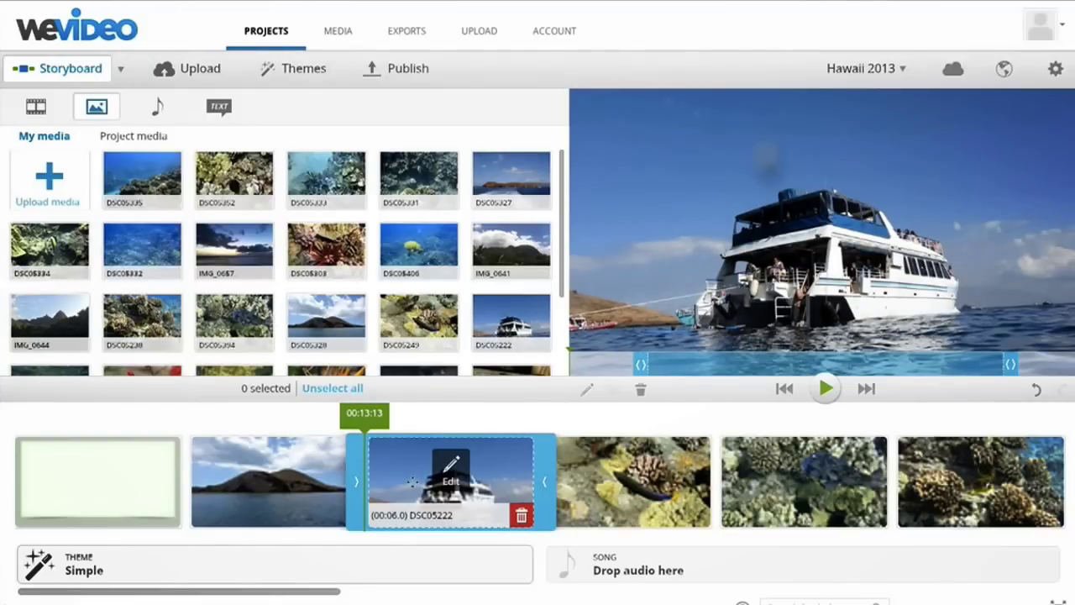
{"action": "scroll", "coordinate": [420, 252], "scroll_direction": "down", "scroll_amount": 2}
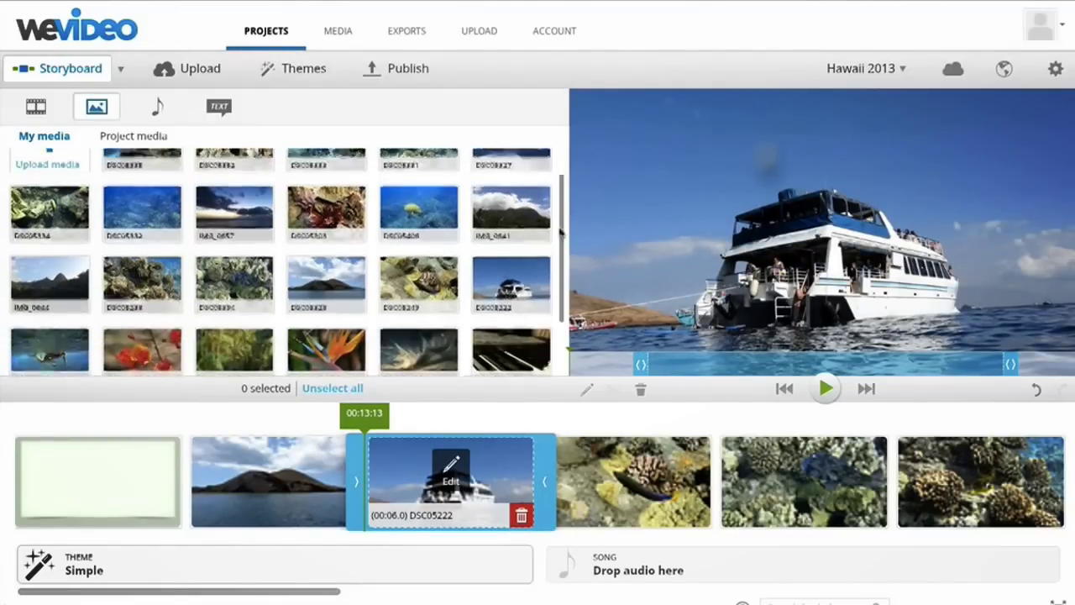
{"action": "left_click_drag", "start_coordinate": [46, 313], "coordinate": [632, 460]}
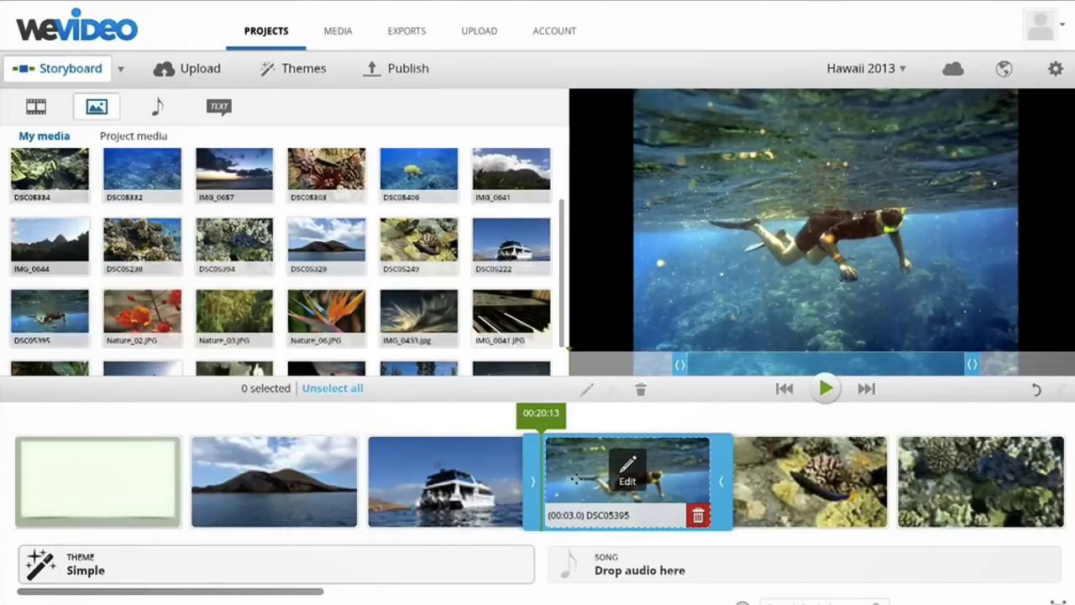
{"action": "left_click_drag", "start_coordinate": [312, 591], "coordinate": [265, 565]}
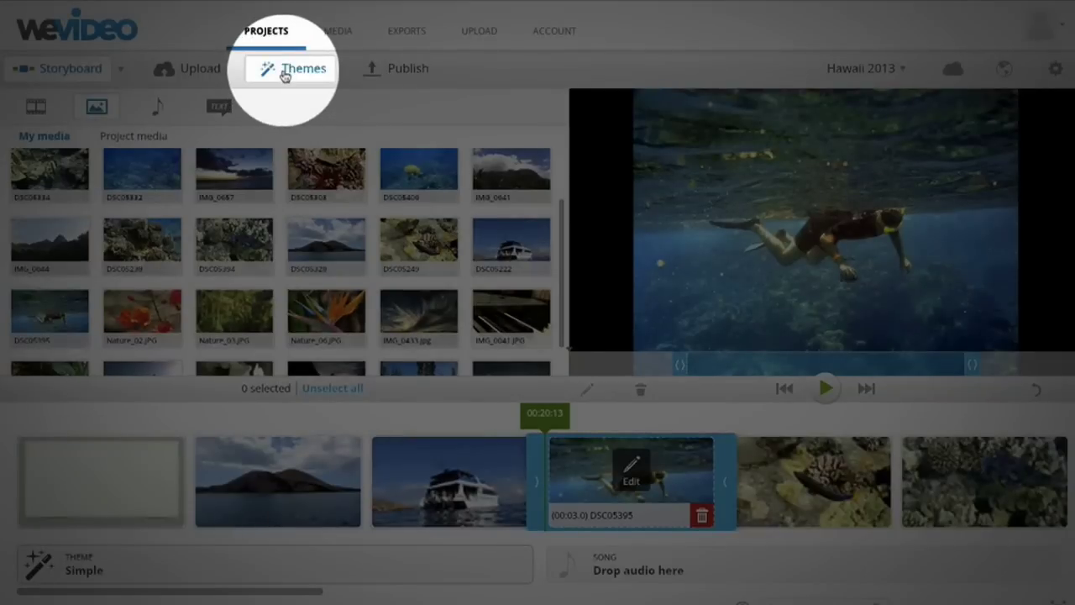
Try the Noir and Sweet Flare themes, settle on the Polished theme for the video and play its preview.
{"action": "left_click", "coordinate": [283, 73]}
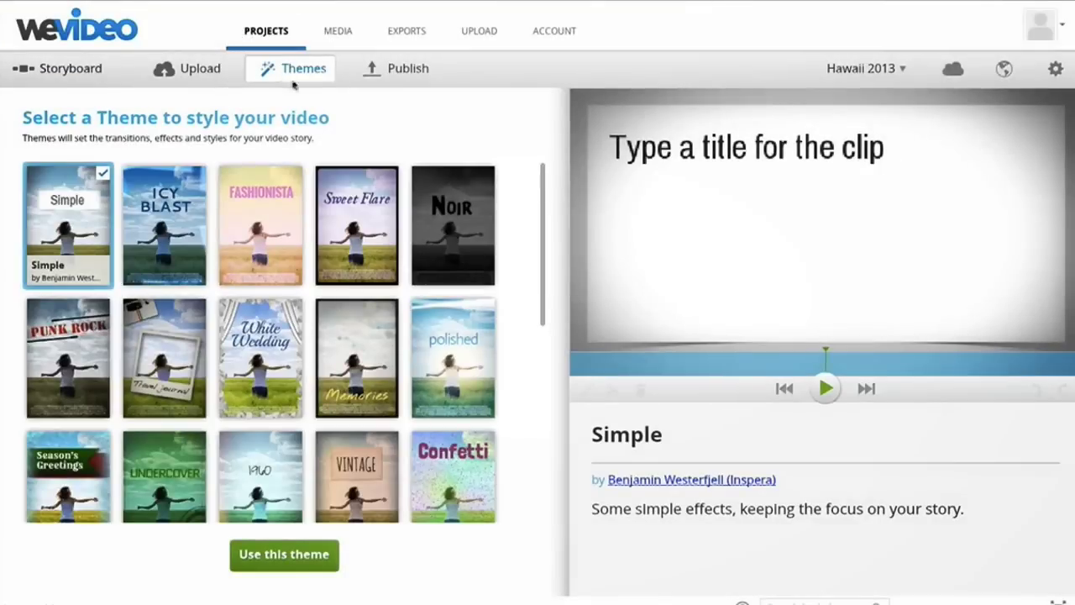
{"action": "mouse_move", "coordinate": [543, 213]}
{"action": "left_mouse_down"}
{"action": "mouse_move", "coordinate": [540, 330]}
{"action": "mouse_move", "coordinate": [537, 194]}
{"action": "left_mouse_up"}
{"action": "left_click", "coordinate": [441, 251]}
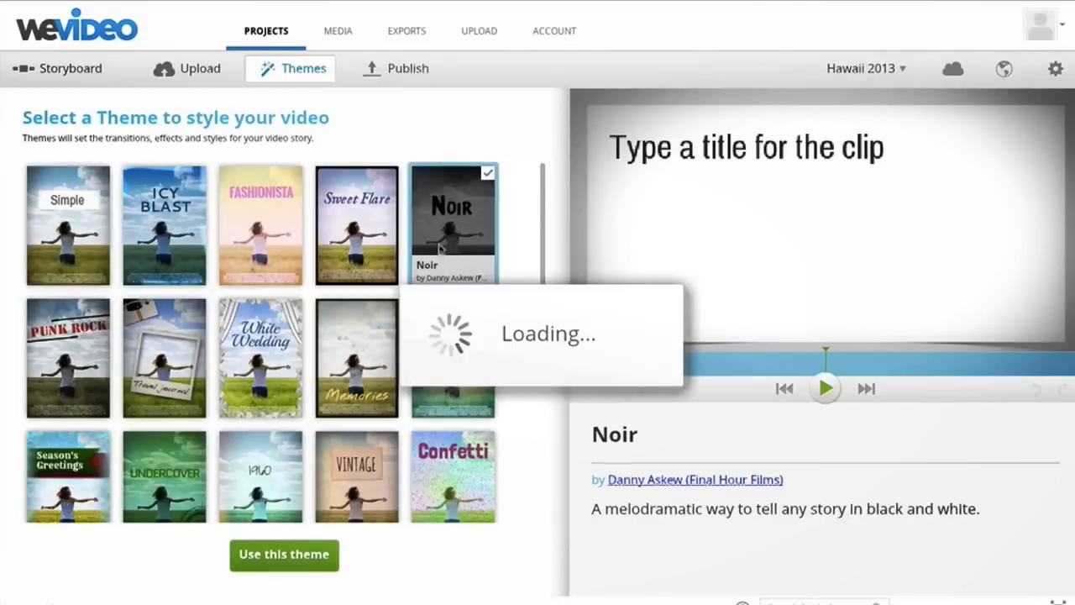
{"action": "left_click", "coordinate": [354, 228]}
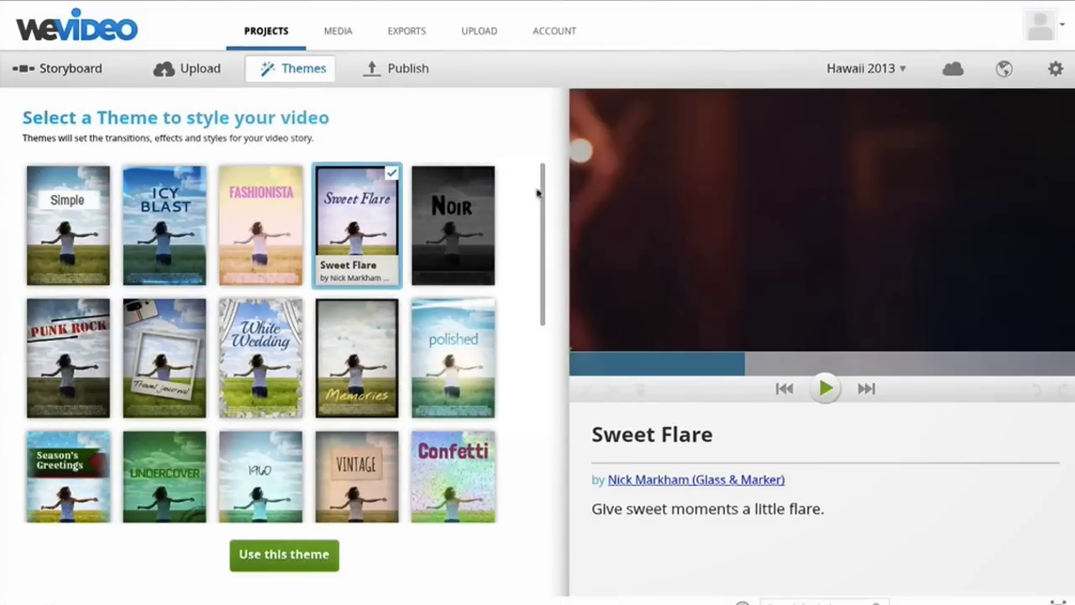
{"action": "left_click_drag", "start_coordinate": [537, 173], "coordinate": [535, 250]}
{"action": "left_click", "coordinate": [468, 233]}
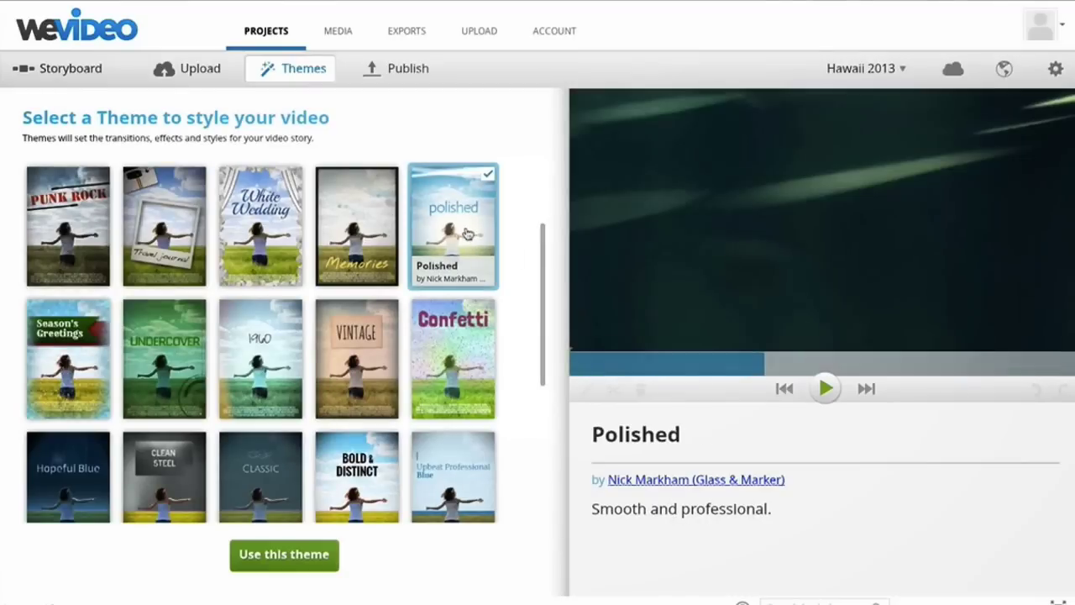
{"action": "left_click", "coordinate": [824, 388]}
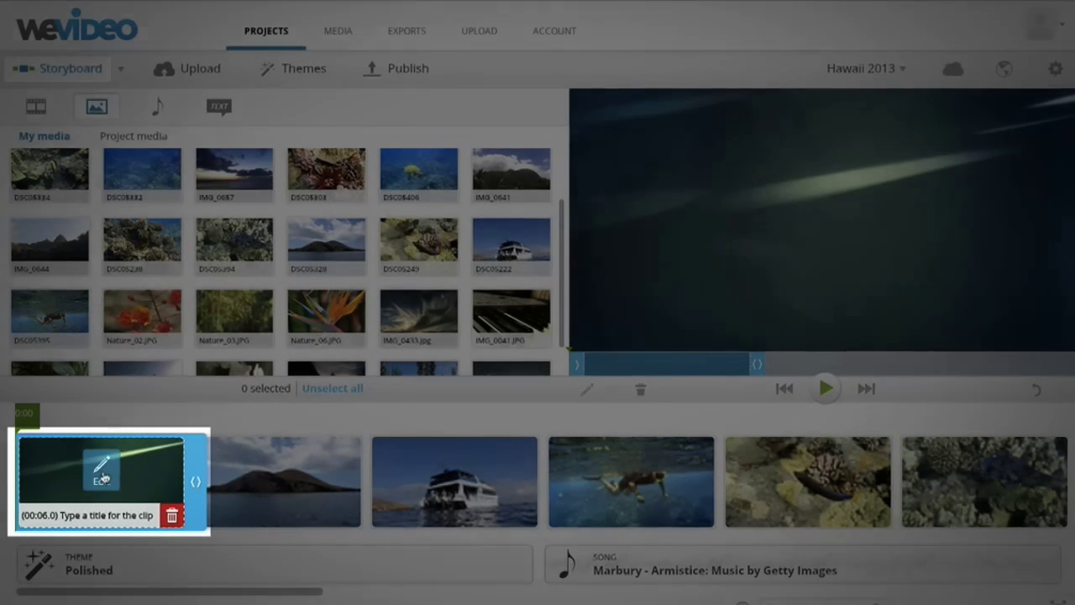
Set the title clip's text to "Hawaii 2013" with 2013 in bold blue, and shorten the title clip.
{"action": "left_click", "coordinate": [101, 471]}
{"action": "type", "text": "Hawaii 2013"}
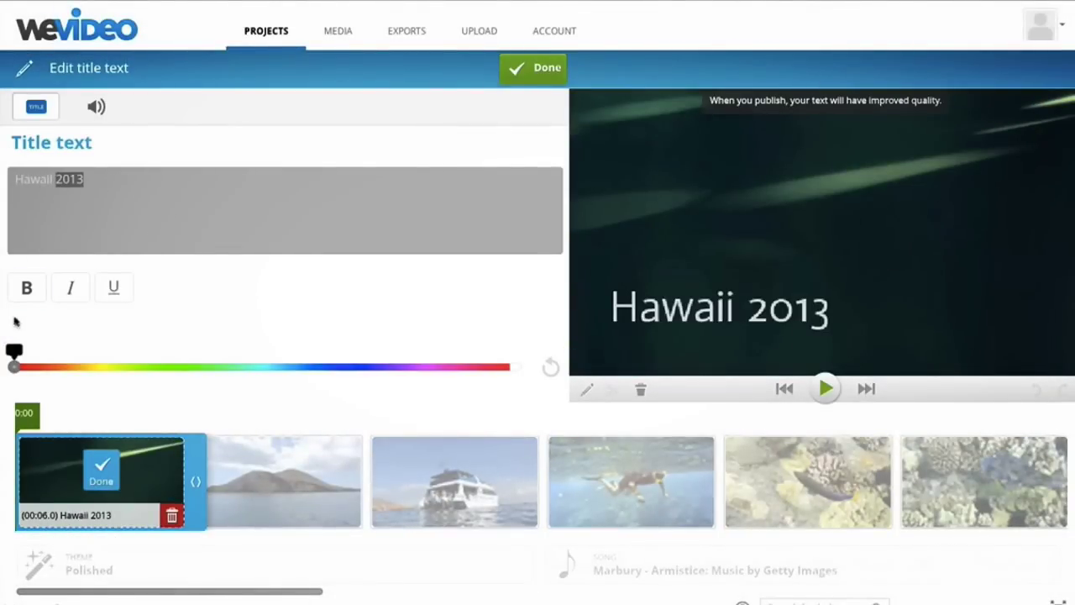
{"action": "left_click", "coordinate": [26, 287]}
{"action": "left_click_drag", "start_coordinate": [13, 366], "coordinate": [287, 359]}
{"action": "left_click", "coordinate": [524, 72]}
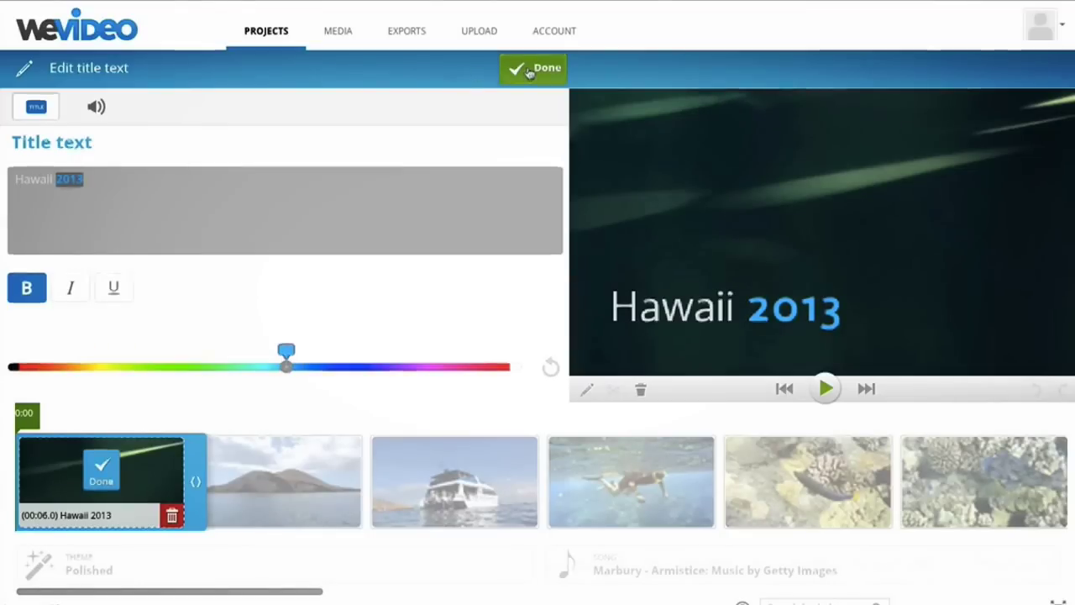
{"action": "left_click_drag", "start_coordinate": [194, 463], "coordinate": [102, 461]}
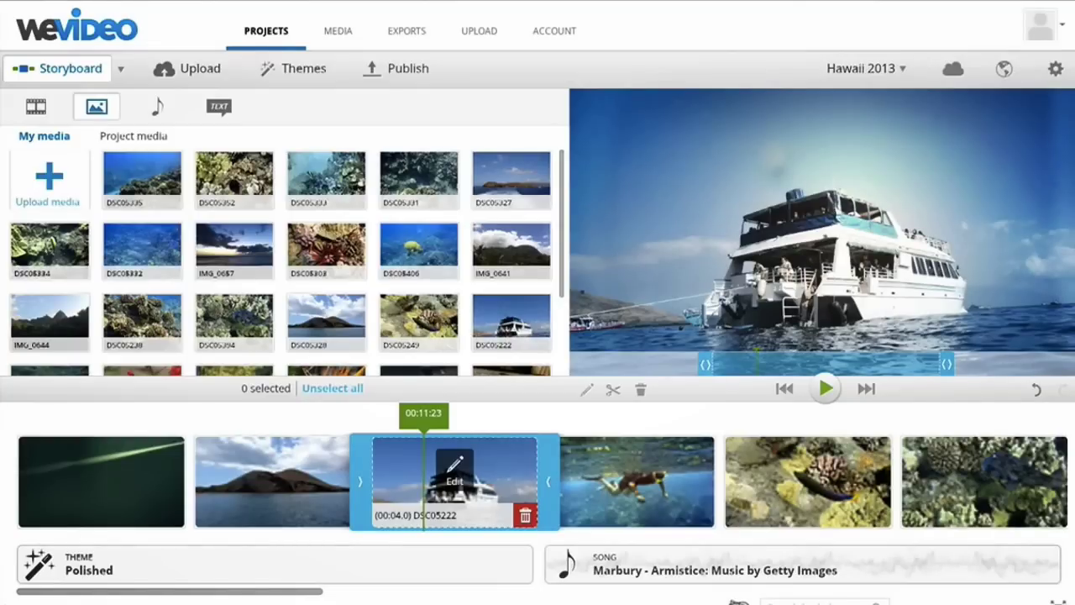
Set the volume of the theme's background song to 35.
{"action": "mouse_move", "coordinate": [808, 574]}
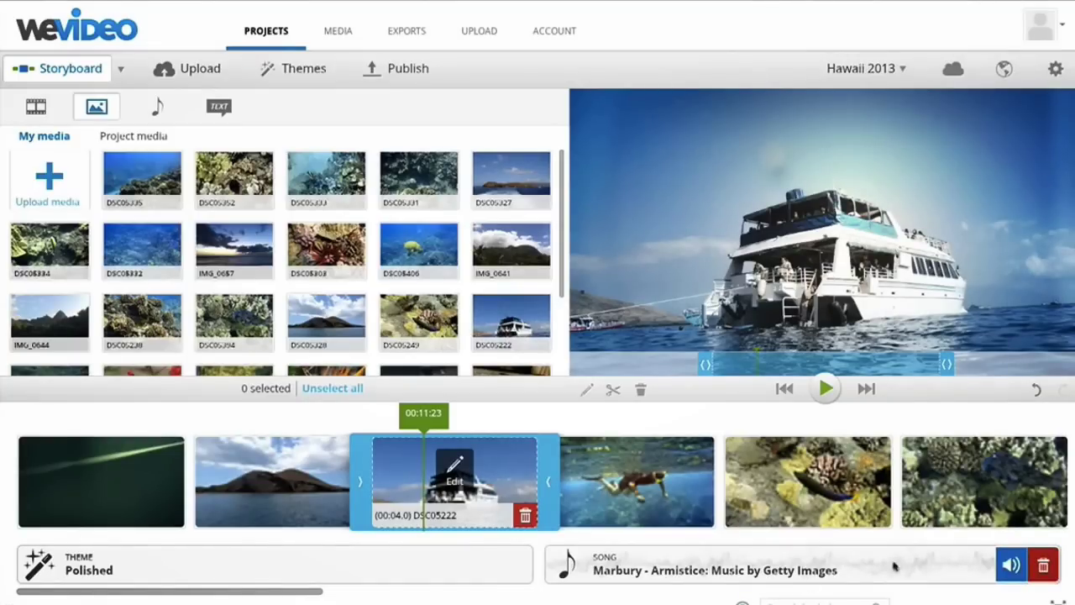
{"action": "left_click", "coordinate": [1010, 565]}
{"action": "left_click_drag", "start_coordinate": [888, 564], "coordinate": [867, 566]}
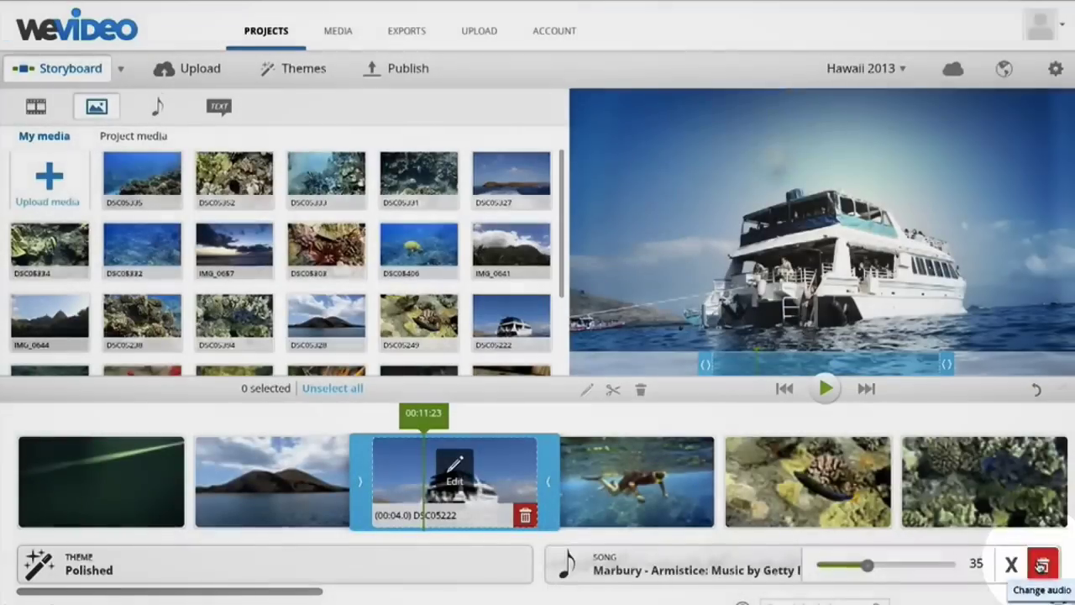
Replace the background song with Synth groove from the Action music category.
{"action": "left_click", "coordinate": [1042, 564]}
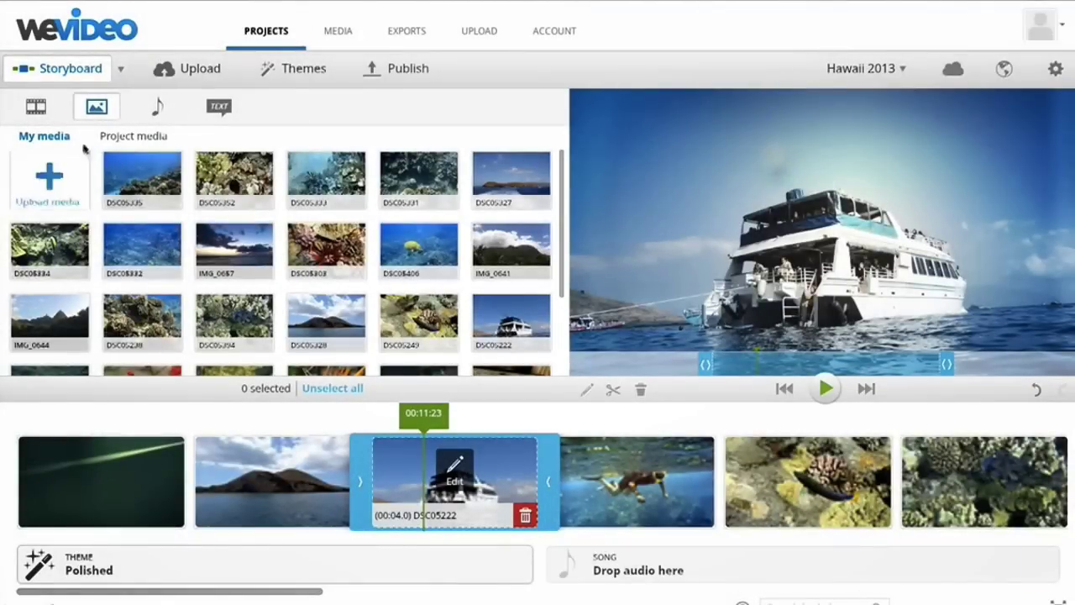
{"action": "left_click", "coordinate": [159, 107]}
{"action": "mouse_move", "coordinate": [251, 189]}
{"action": "mouse_move", "coordinate": [287, 259]}
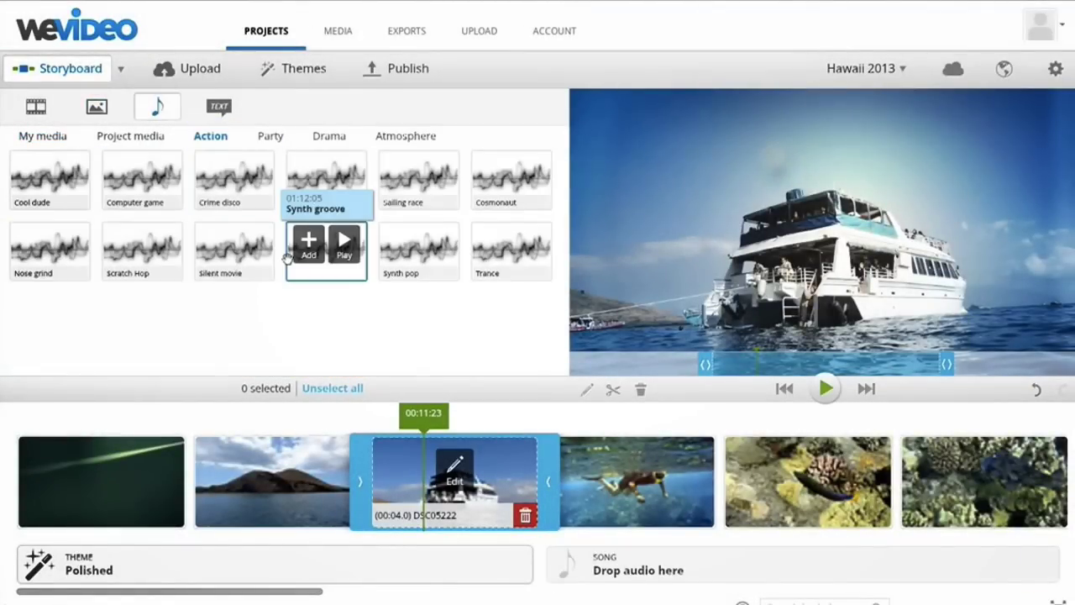
{"action": "left_click_drag", "start_coordinate": [294, 271], "coordinate": [710, 579]}
Fit the snorkeler photo DSC05395 to the frame in its transform settings.
{"action": "left_click", "coordinate": [577, 491]}
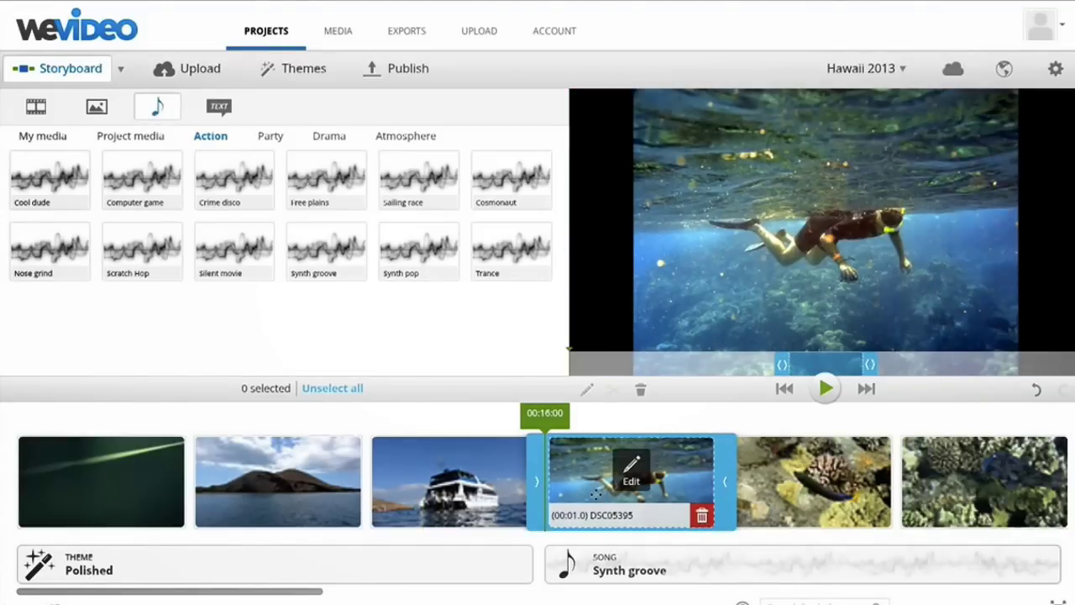
{"action": "left_click", "coordinate": [633, 472]}
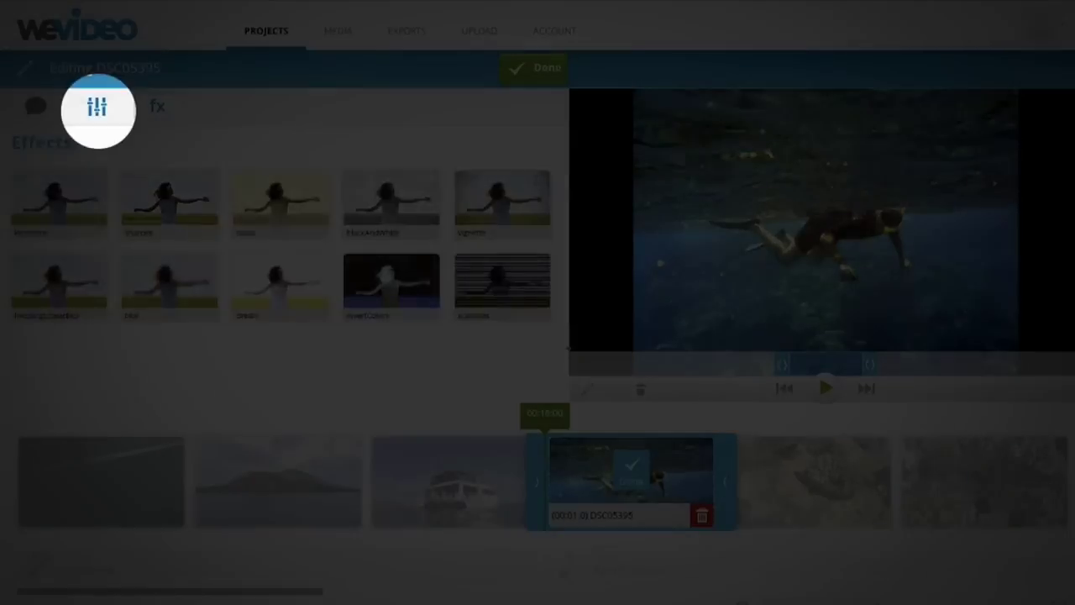
{"action": "left_click", "coordinate": [98, 108]}
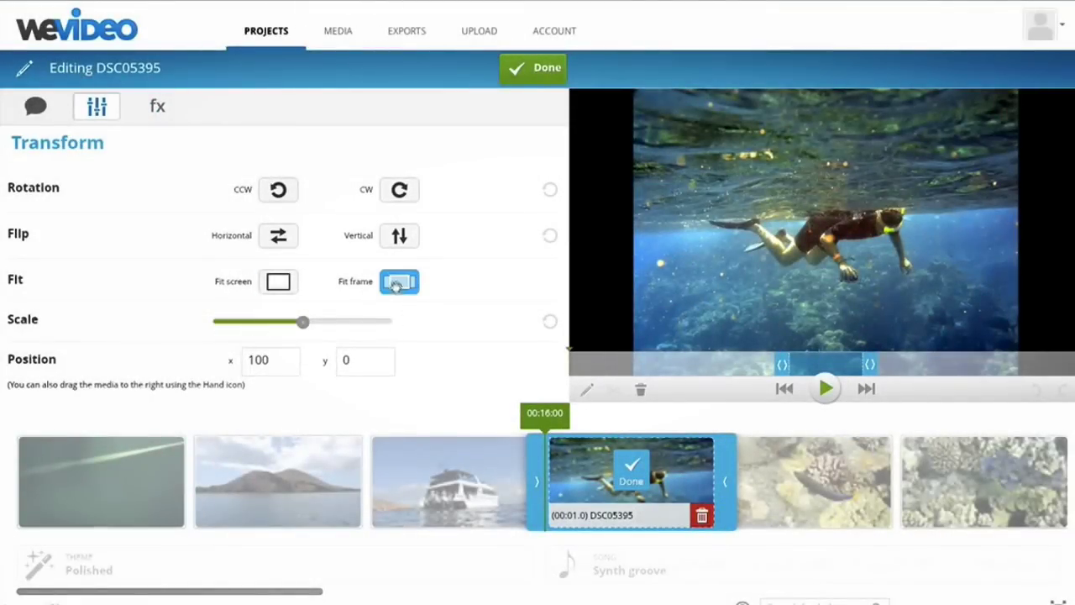
{"action": "left_click", "coordinate": [397, 283]}
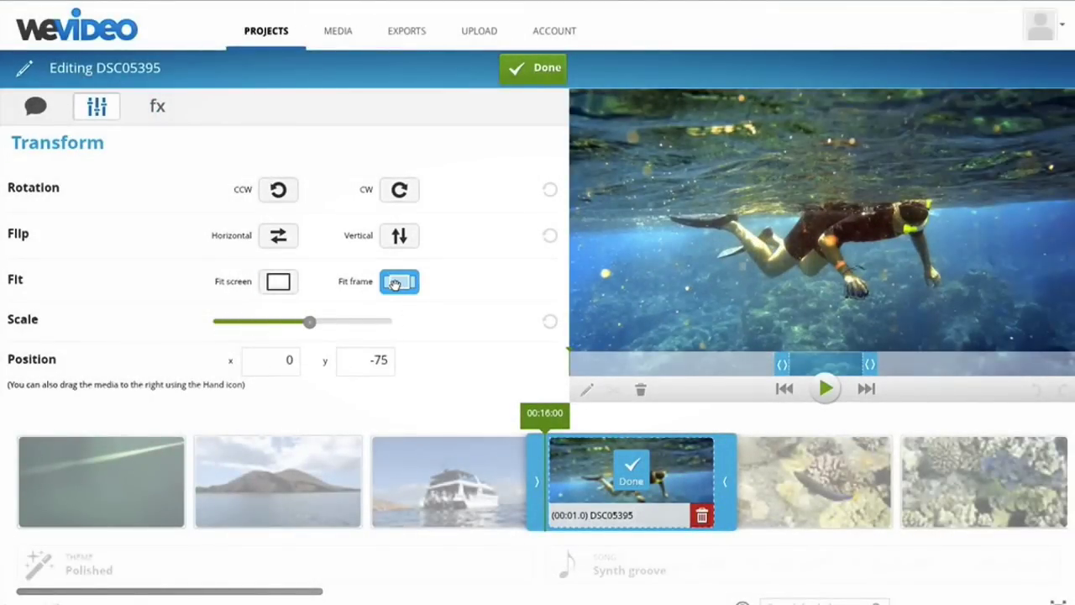
Apply the kenBurns effect to the snorkeler photo DSC05395, preview the motion, and finish editing the clip.
{"action": "left_click", "coordinate": [160, 107]}
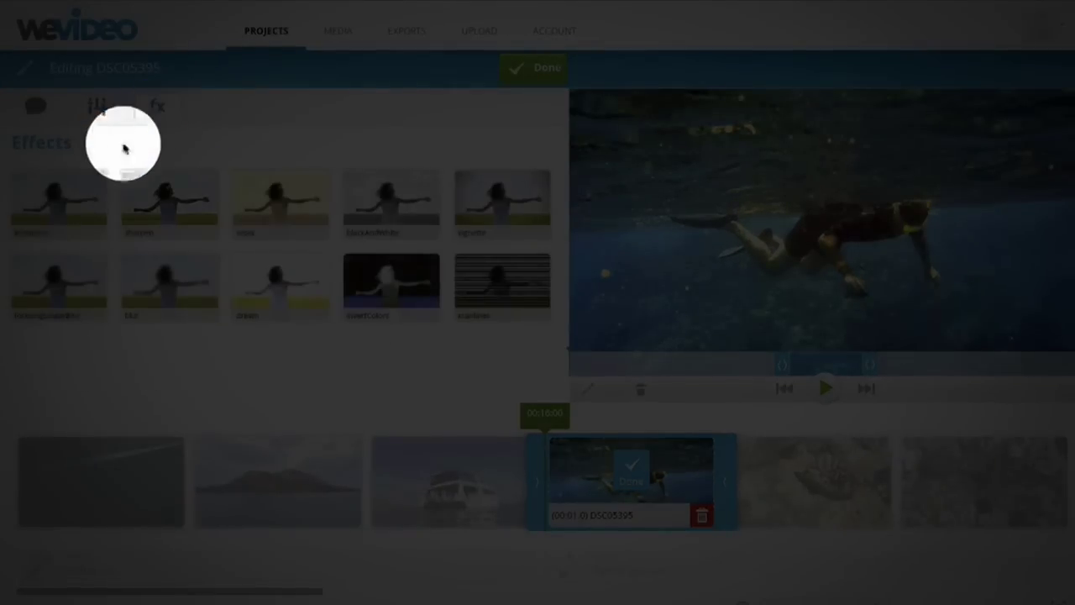
{"action": "left_click", "coordinate": [71, 195]}
{"action": "mouse_move", "coordinate": [828, 139]}
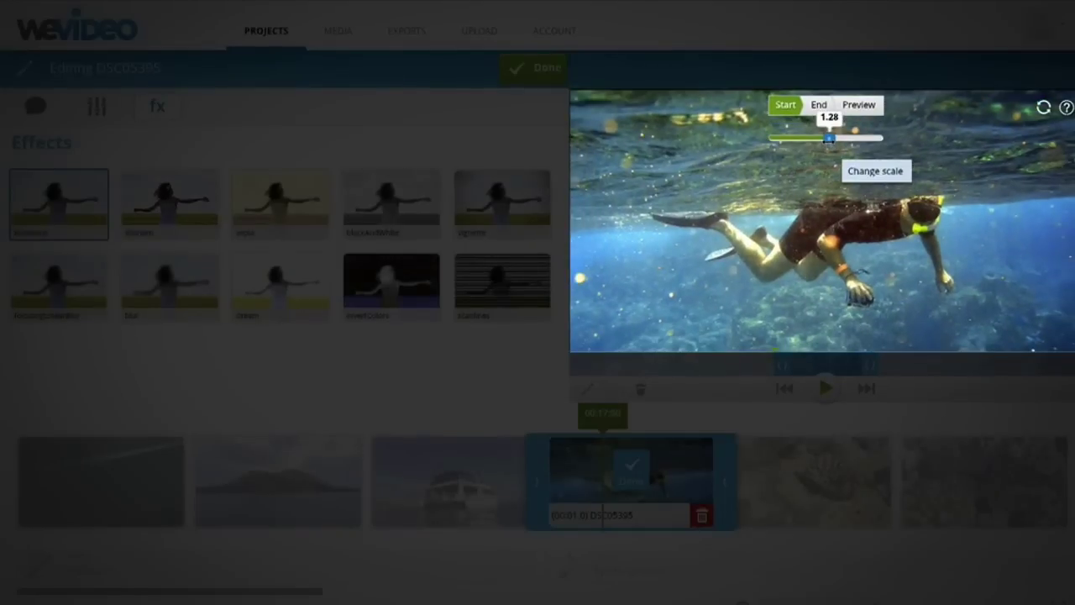
{"action": "left_click", "coordinate": [858, 105]}
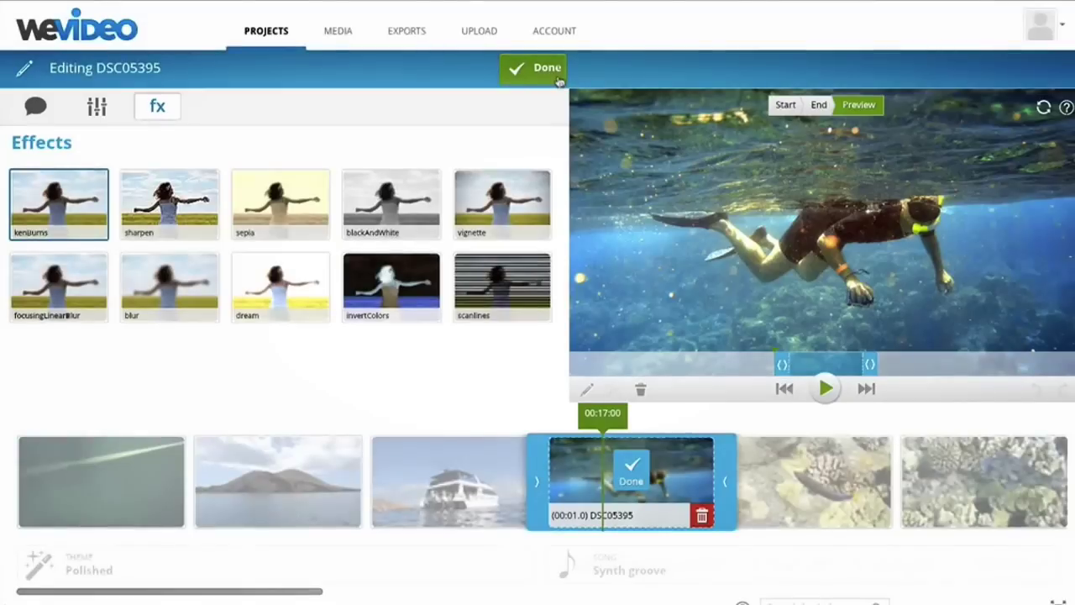
{"action": "left_click", "coordinate": [547, 68]}
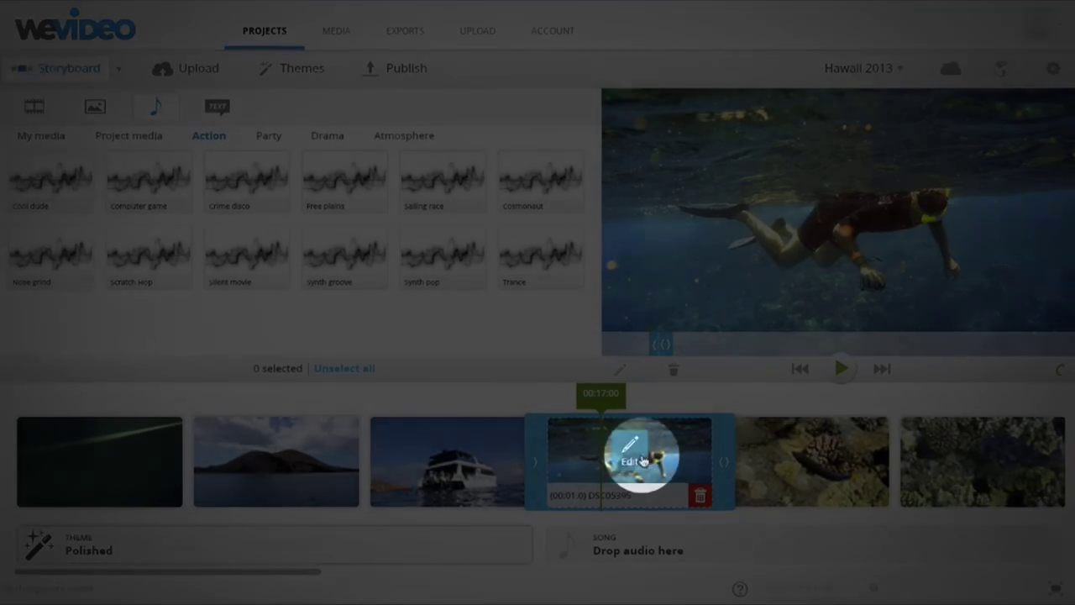
Add the caption "Snorkeling" in bold blue to the snorkeler photo DSC05395.
{"action": "left_click", "coordinate": [631, 454]}
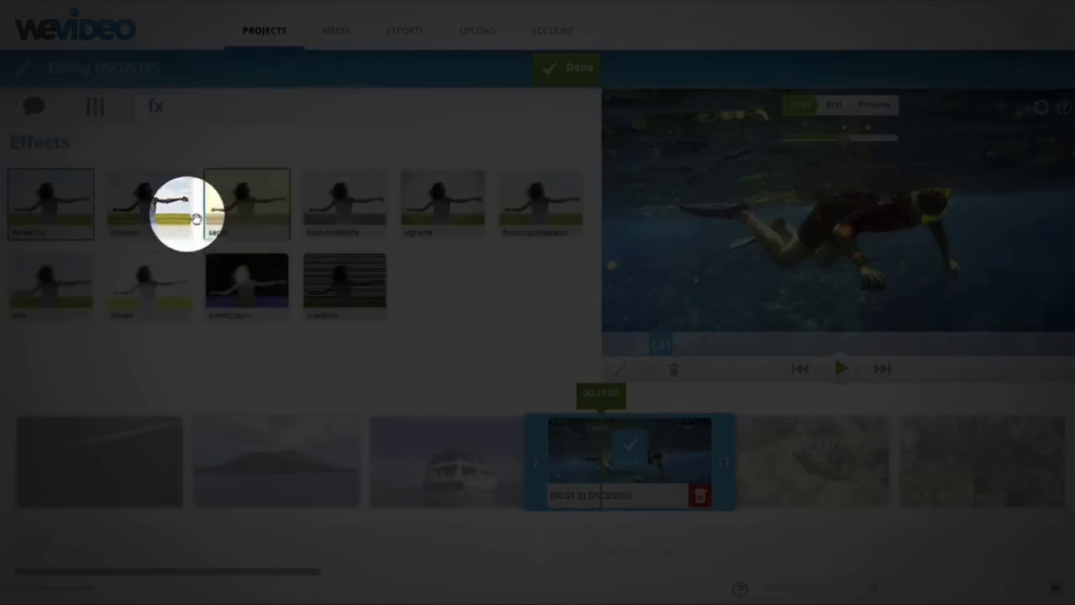
{"action": "left_click", "coordinate": [34, 106]}
{"action": "left_click", "coordinate": [63, 188]}
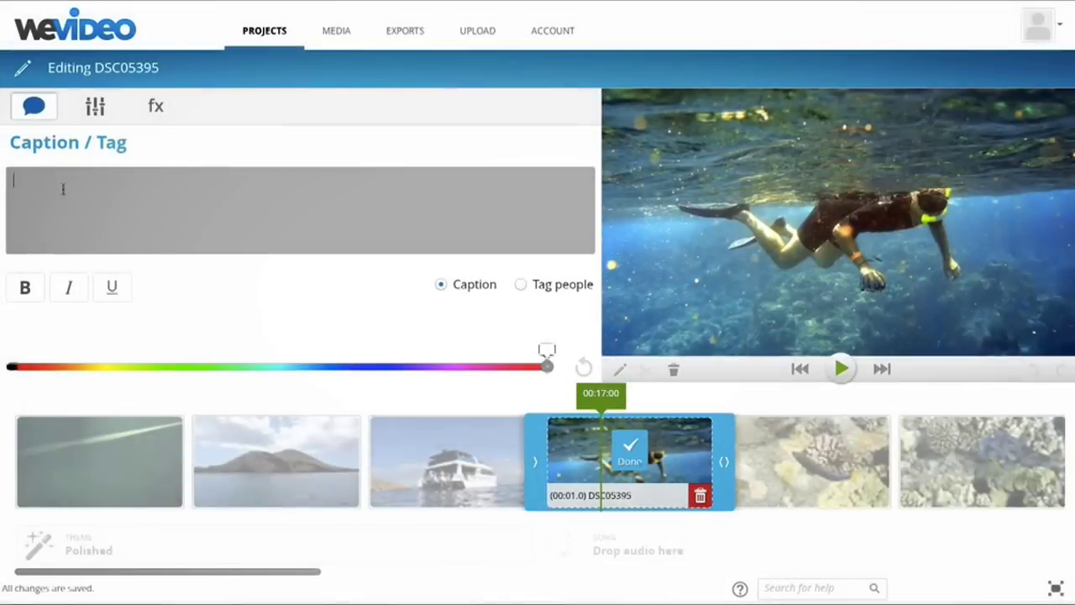
{"action": "type", "text": "Snorkeling"}
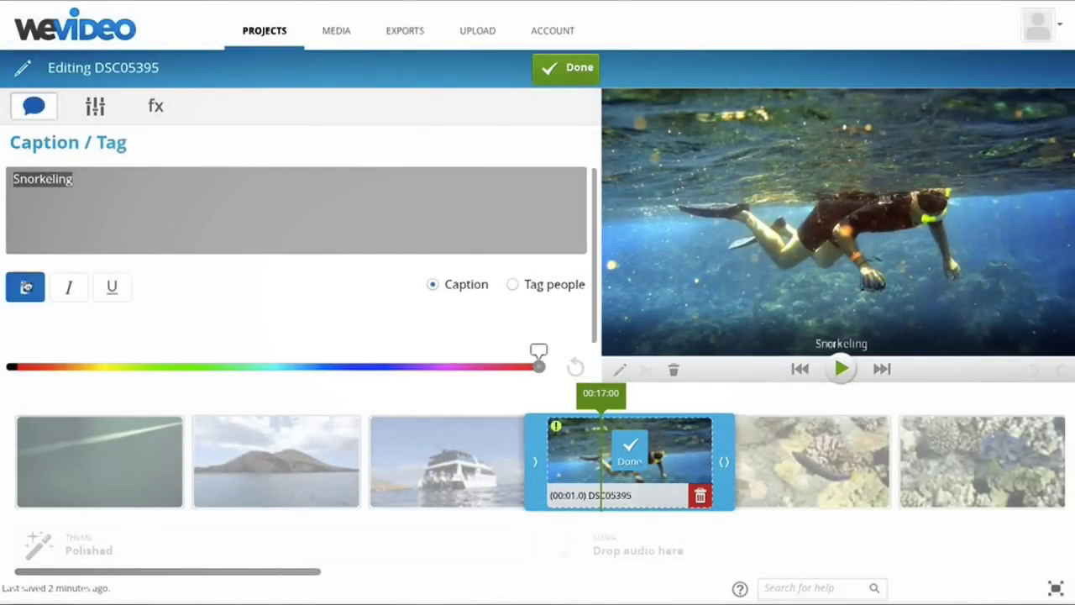
{"action": "left_click_drag", "start_coordinate": [476, 367], "coordinate": [328, 370]}
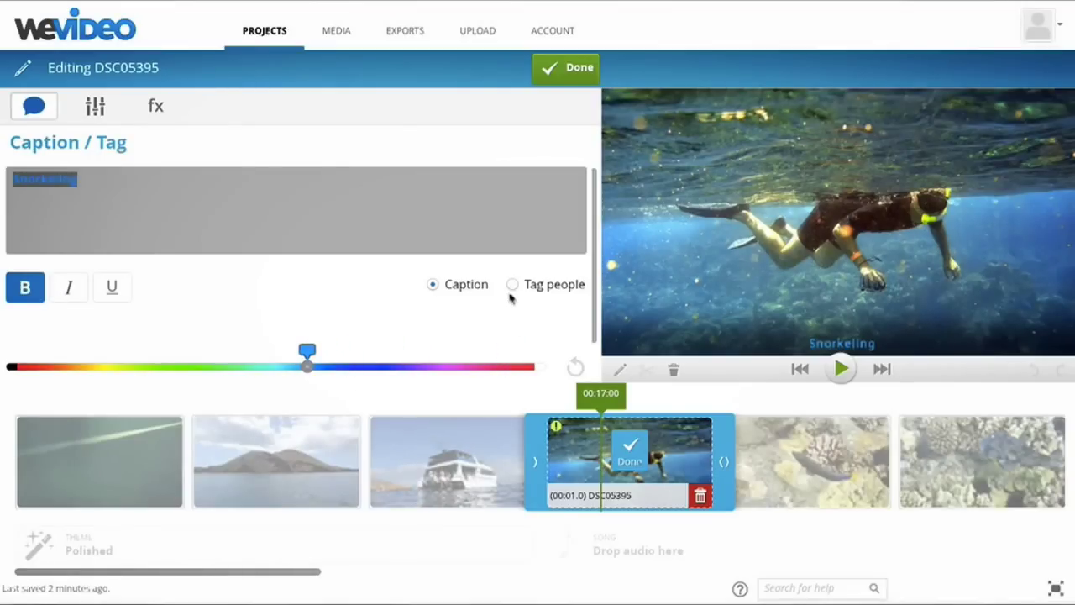
{"action": "left_click", "coordinate": [558, 76]}
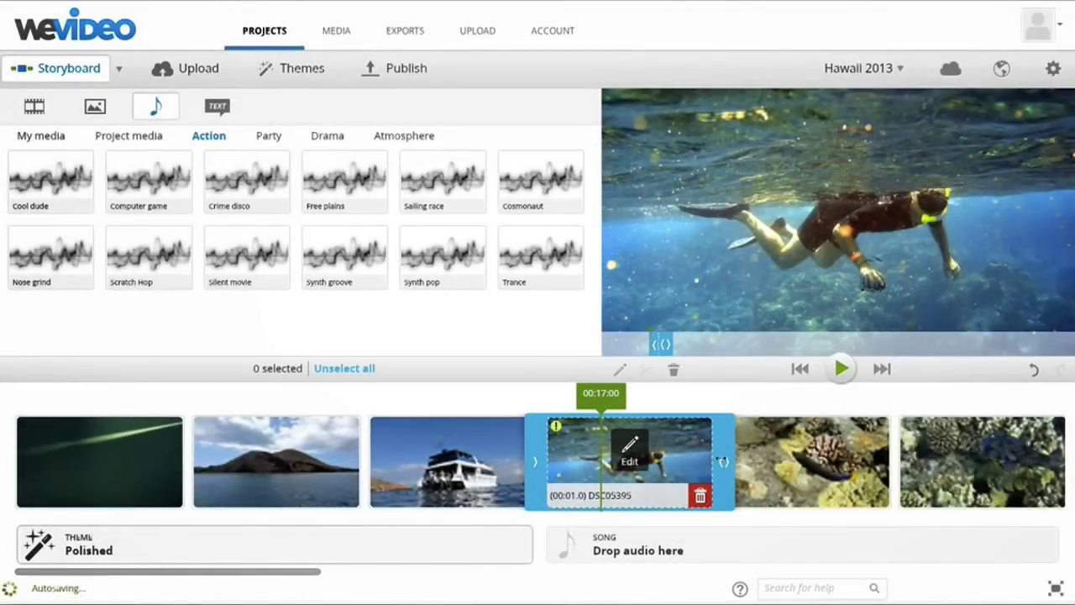
Lengthen the snorkeler clip DSC05395 to about 4.4 seconds and play the storyboard from the end of the preceding boat photo.
{"action": "left_click_drag", "start_coordinate": [722, 461], "coordinate": [824, 467]}
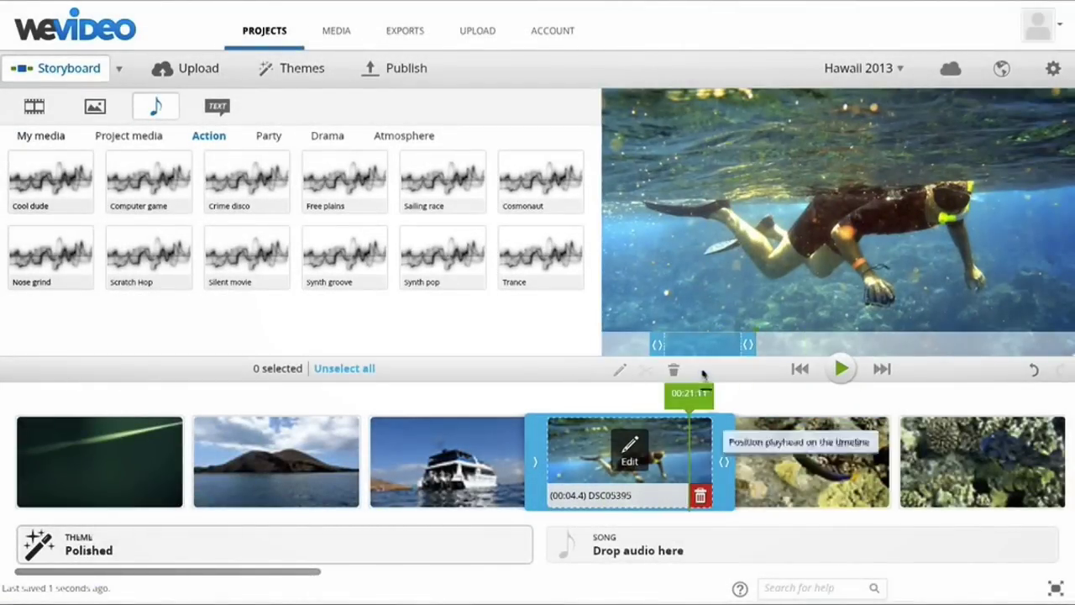
{"action": "left_click_drag", "start_coordinate": [689, 392], "coordinate": [509, 392]}
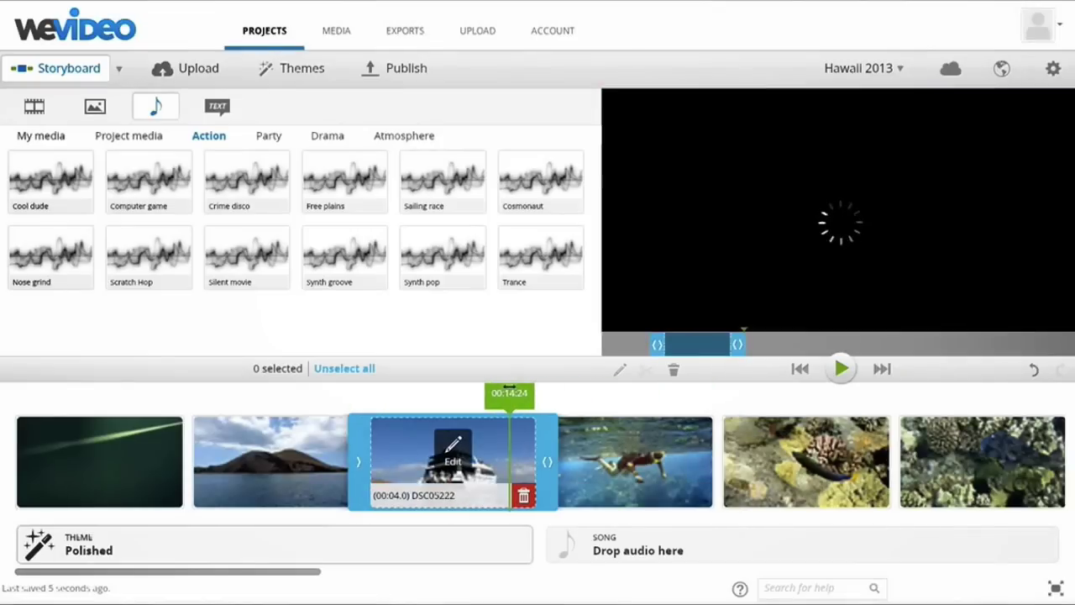
{"action": "key", "text": "space"}
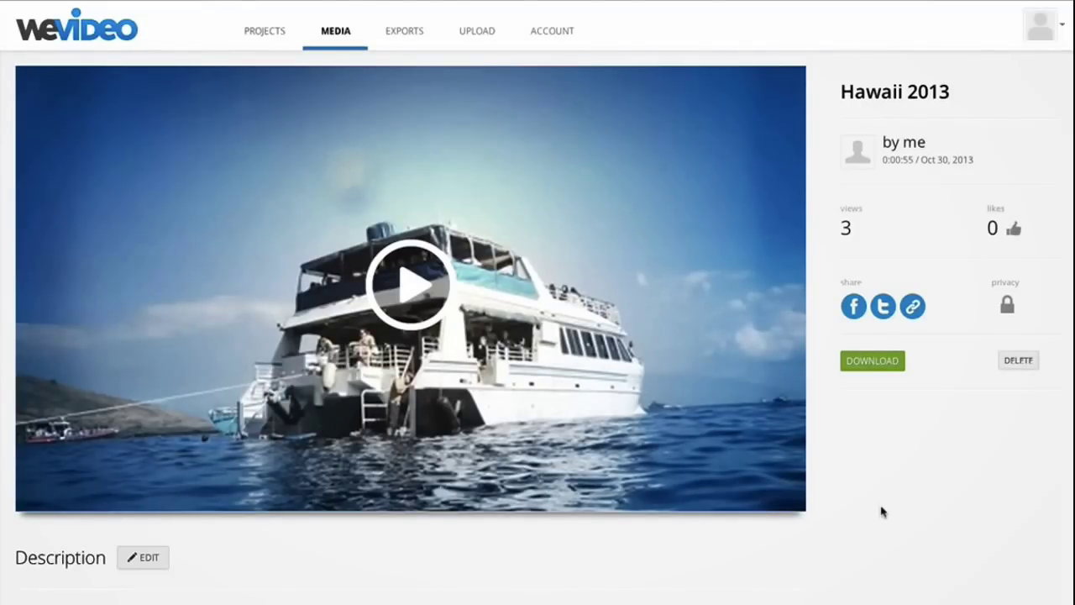
Play the published Hawaii 2013 video and make it viewable for everyone.
{"action": "left_click", "coordinate": [388, 295]}
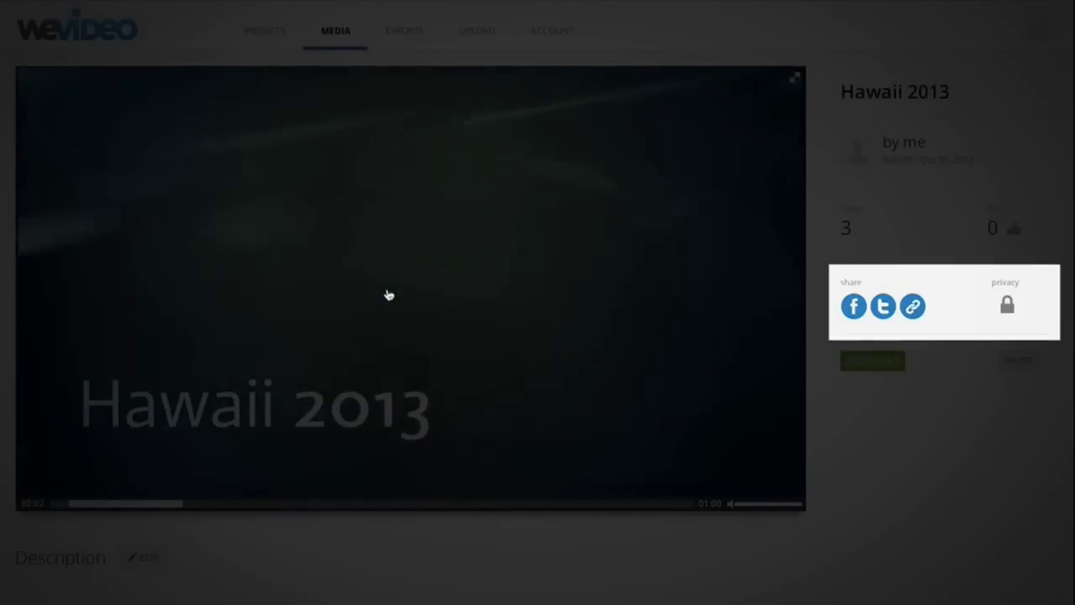
{"action": "left_click", "coordinate": [1007, 306]}
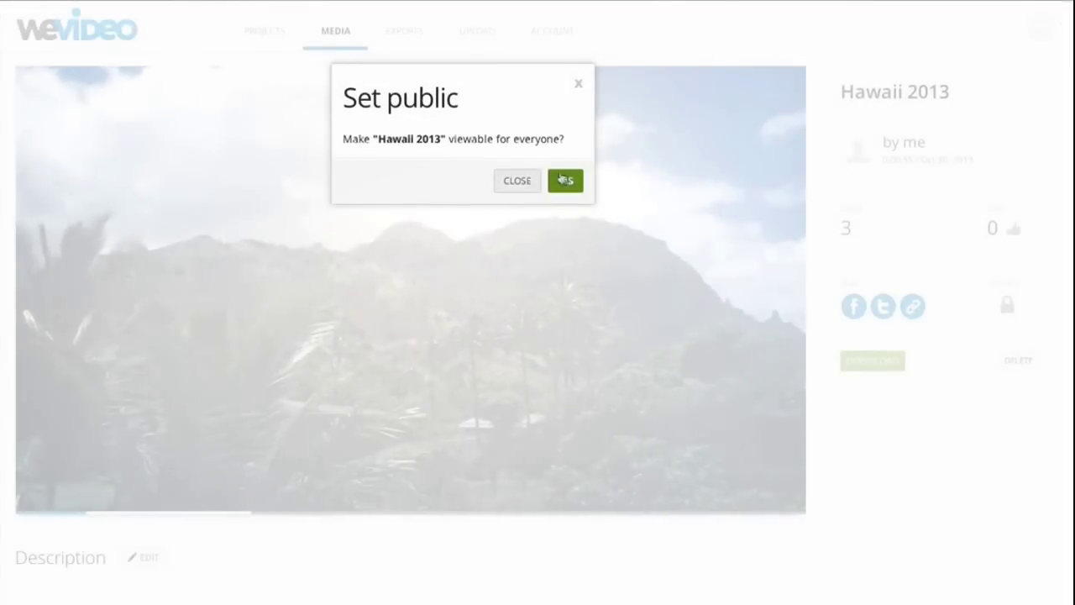
{"action": "left_click", "coordinate": [563, 179]}
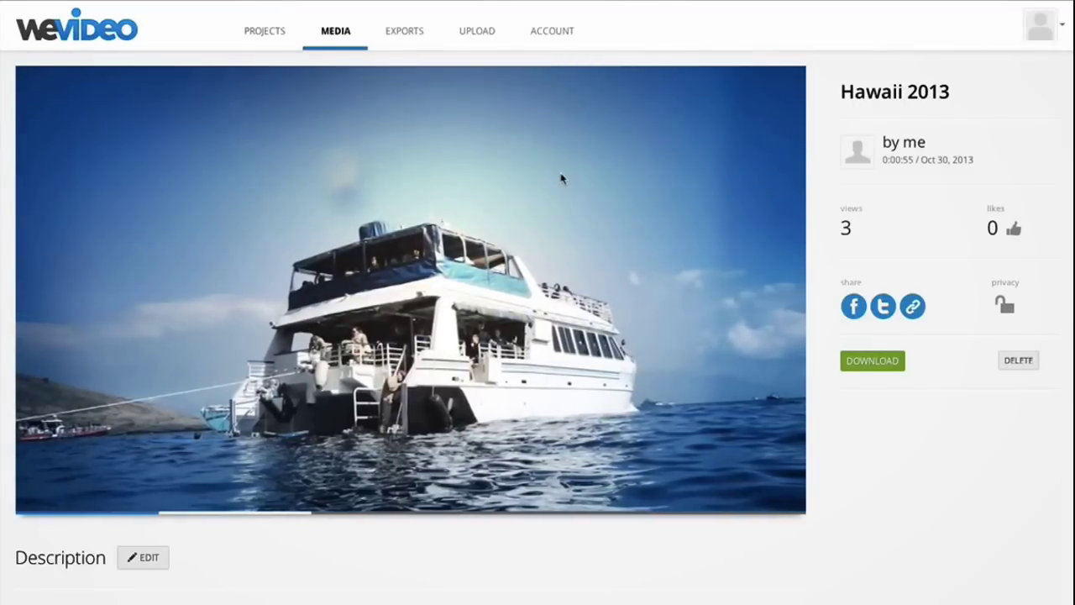
{"action": "mouse_move", "coordinate": [563, 179]}
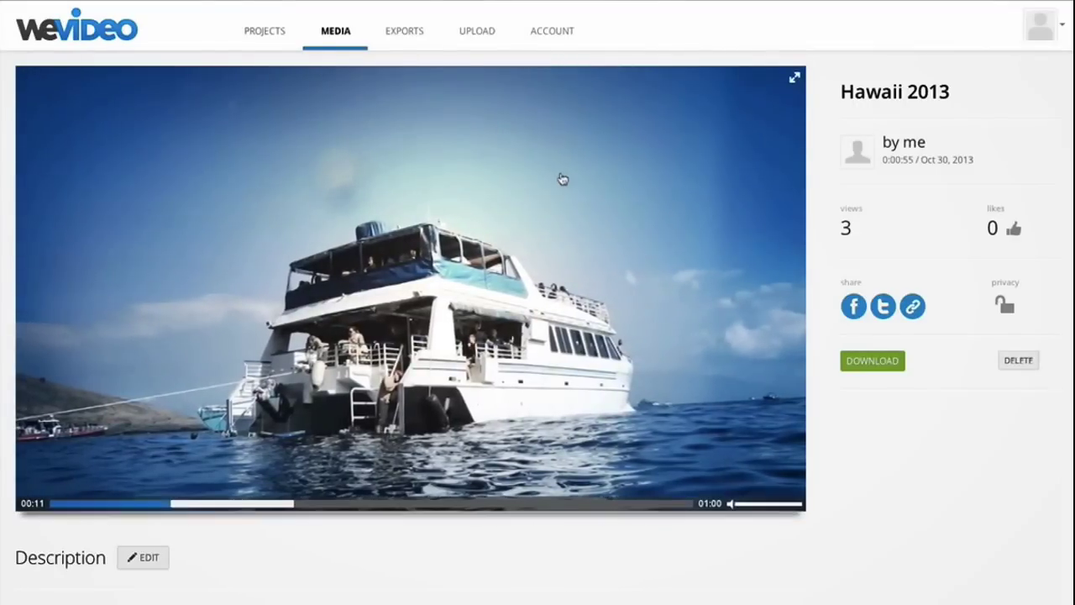